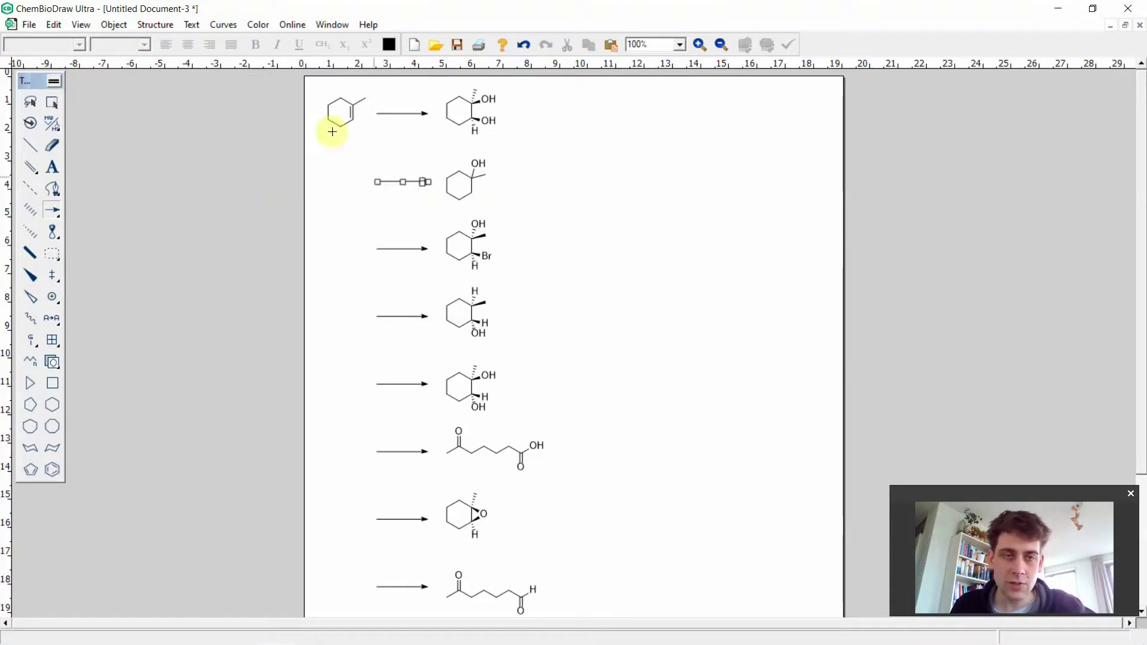
# - Select the starting methylcyclohexene, then deselect it
pyautogui.click(55, 104)
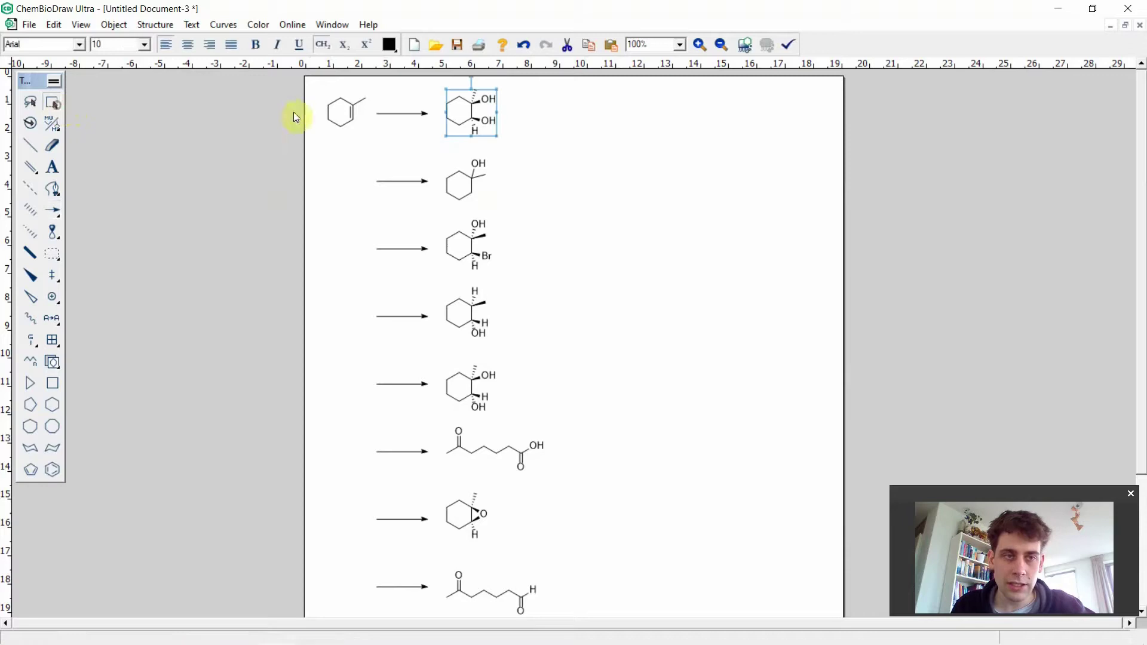
pyautogui.moveTo(328, 90); pyautogui.dragTo(371, 133)
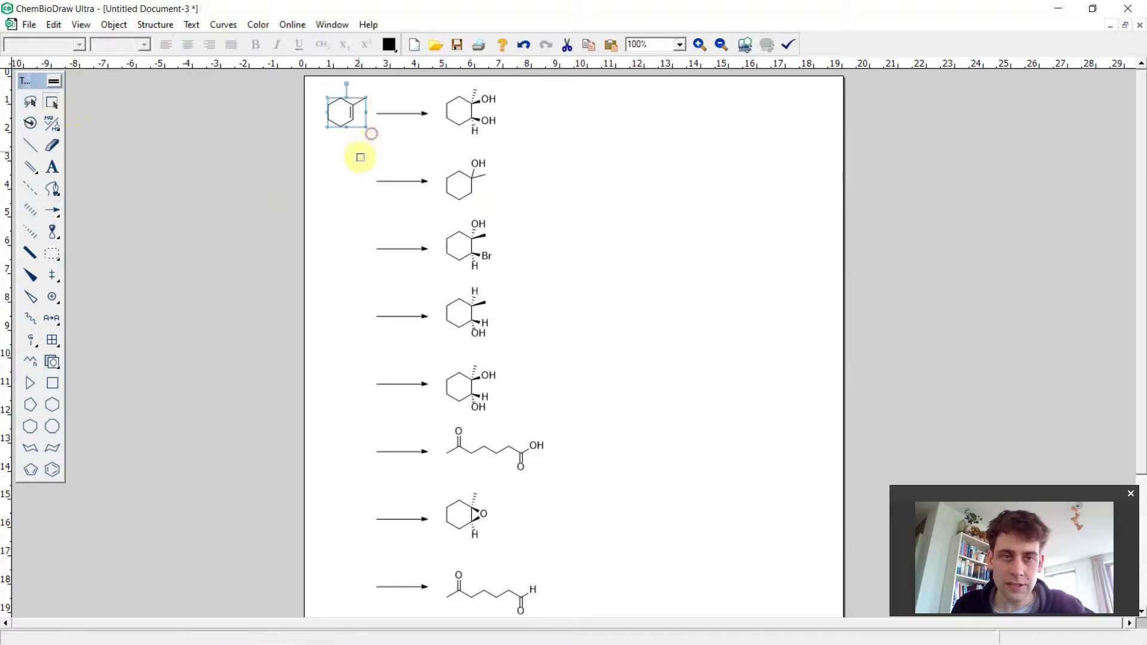
pyautogui.click(351, 156)
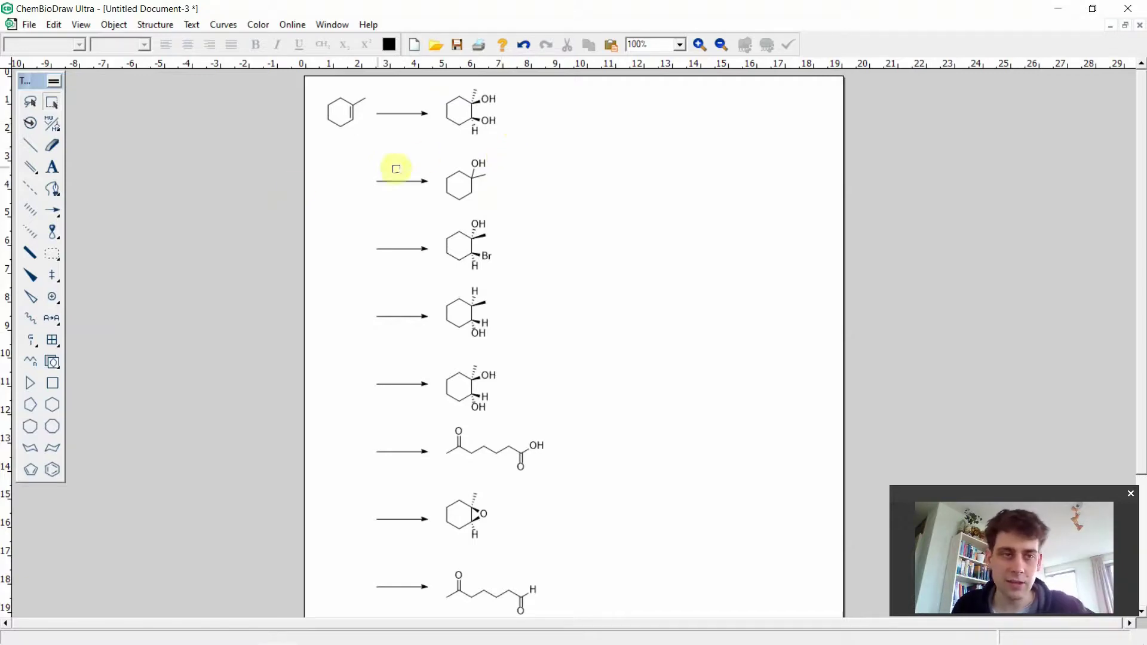
# - Caption the starting material 'alkene' and begin the 'syn-diol' caption beside the first diol
pyautogui.click(54, 167)
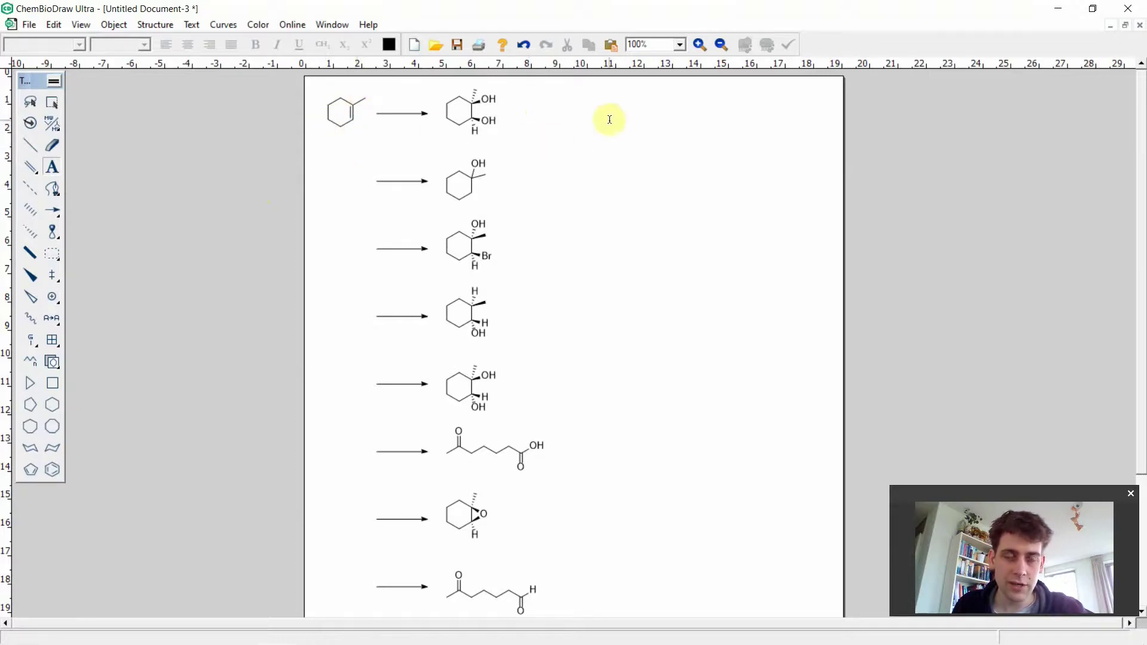
pyautogui.click(330, 147)
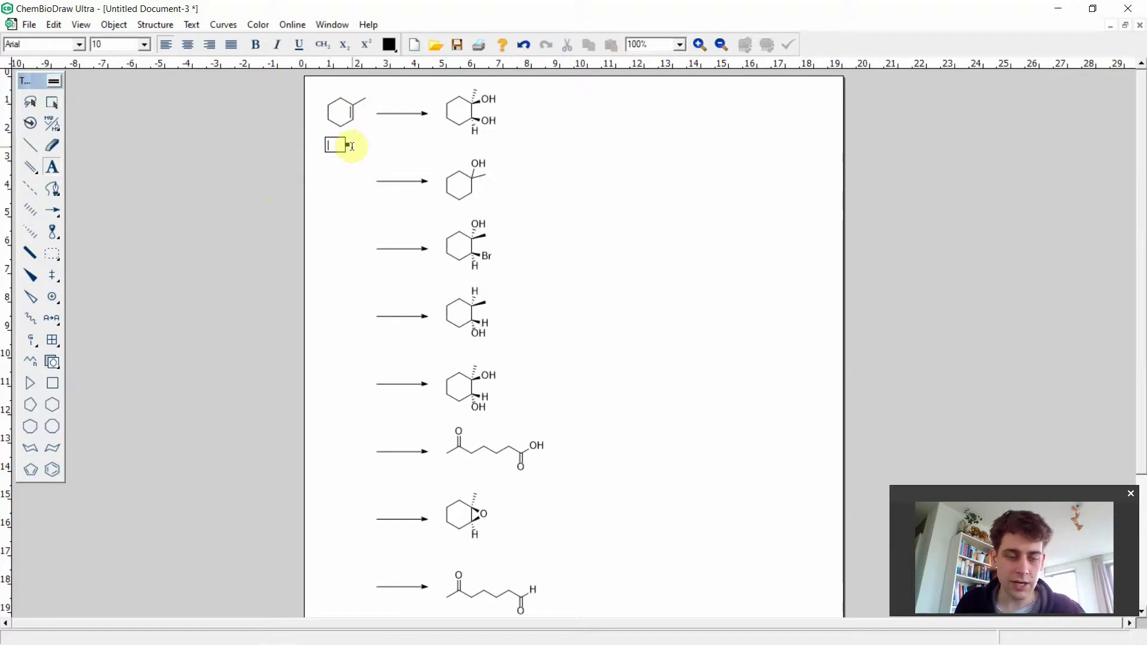
pyautogui.write('alkene')
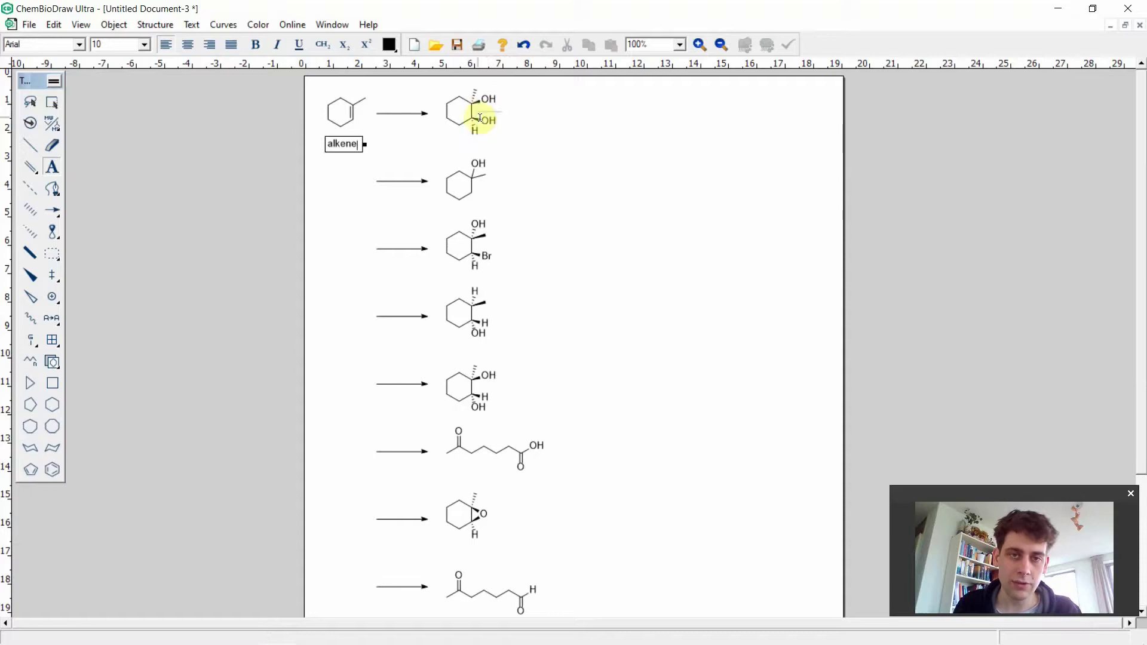
pyautogui.click(528, 114)
pyautogui.write('sn')
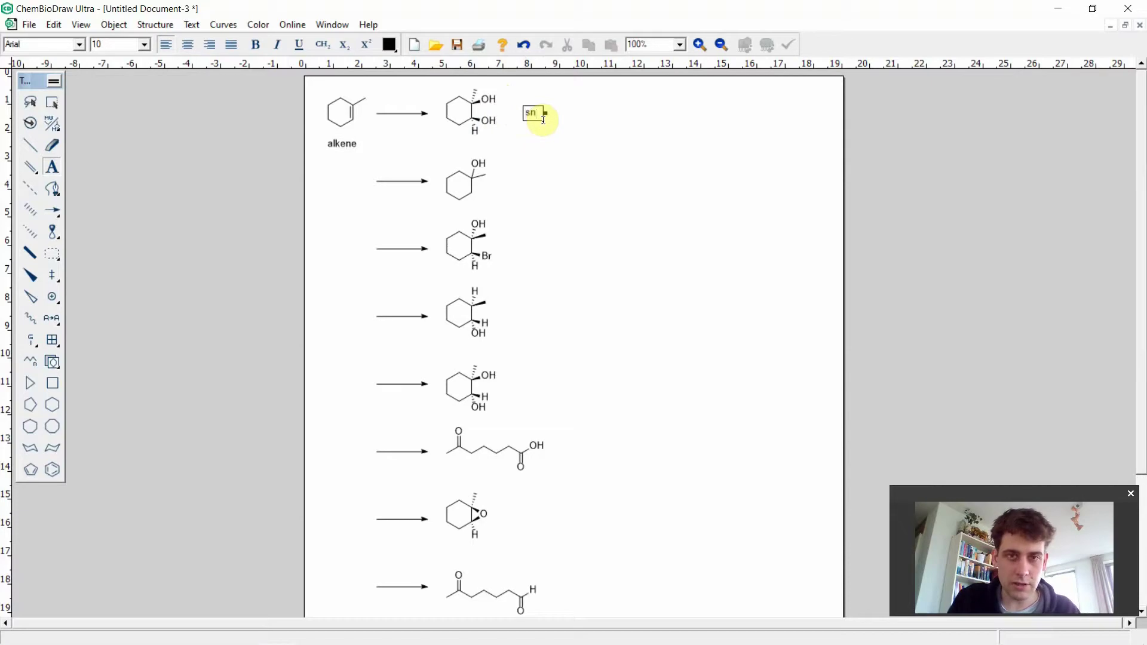
pyautogui.write('n-diol')
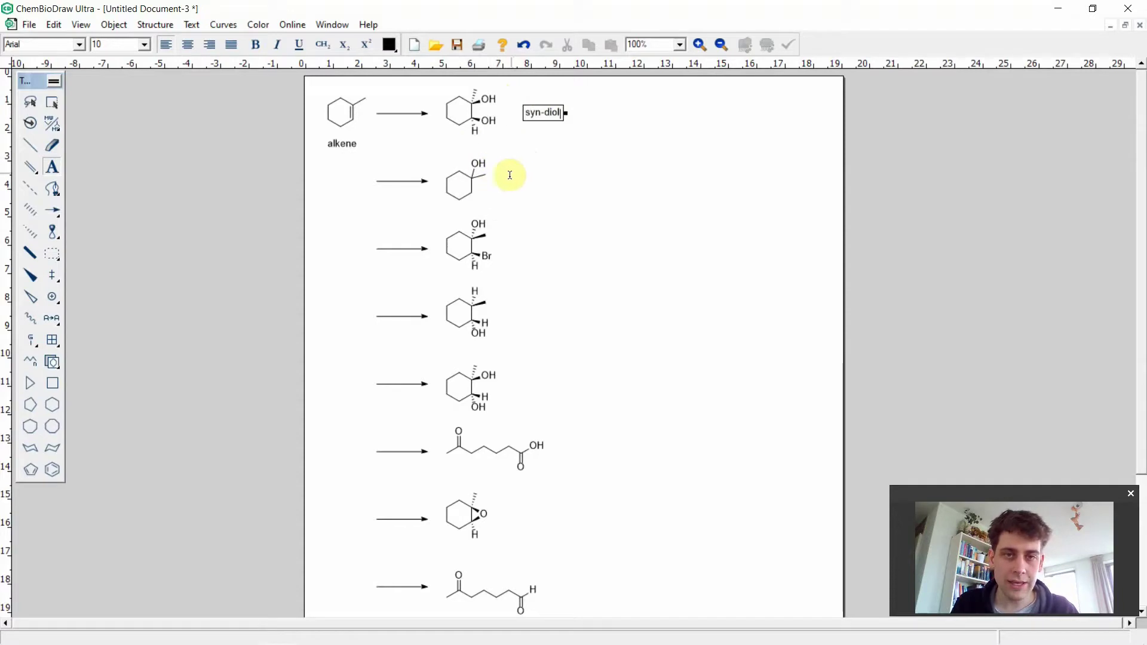
# - Finish the syn-diol caption and label the tertiary alcohol product 'alcohol'
pyautogui.click(473, 179)
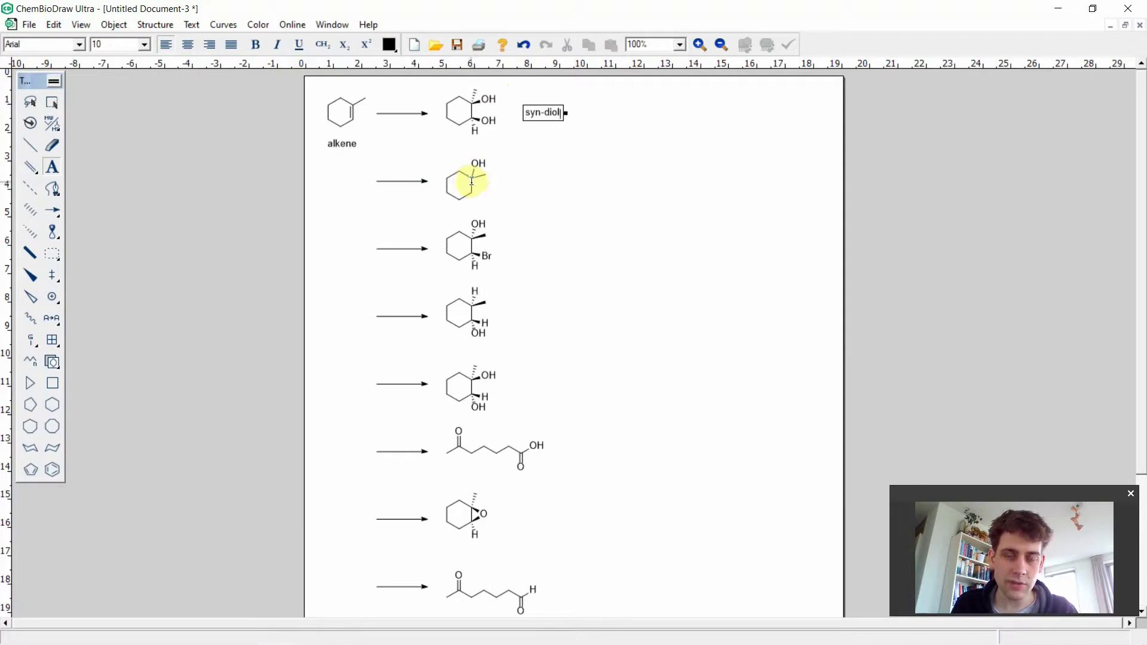
pyautogui.click(522, 186)
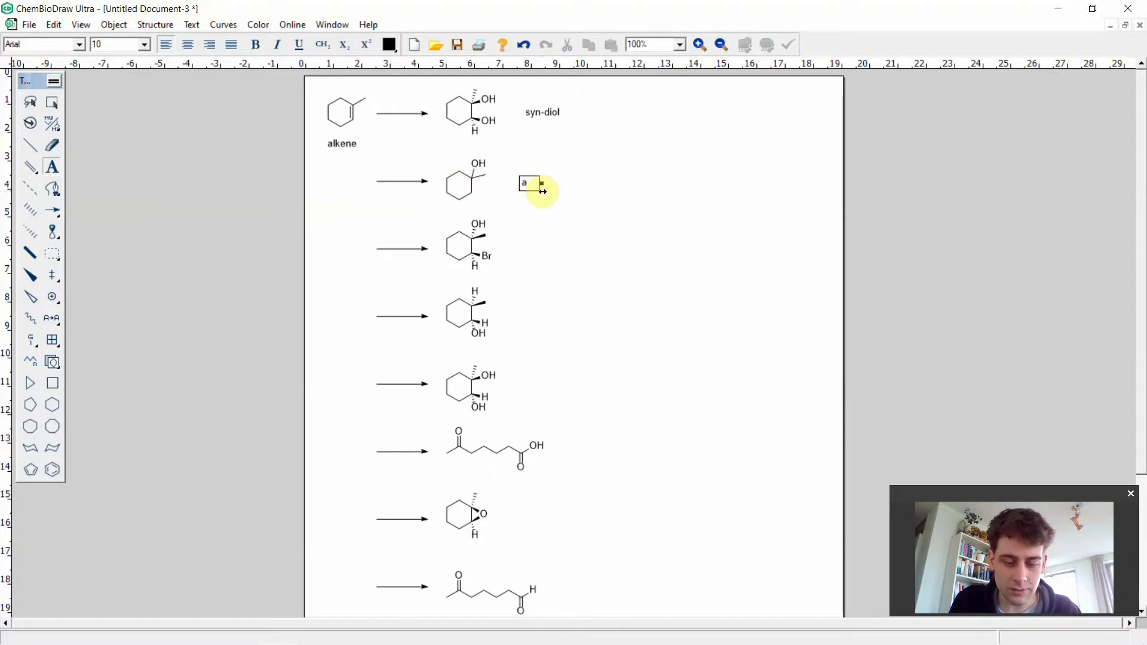
pyautogui.write('alcohol')
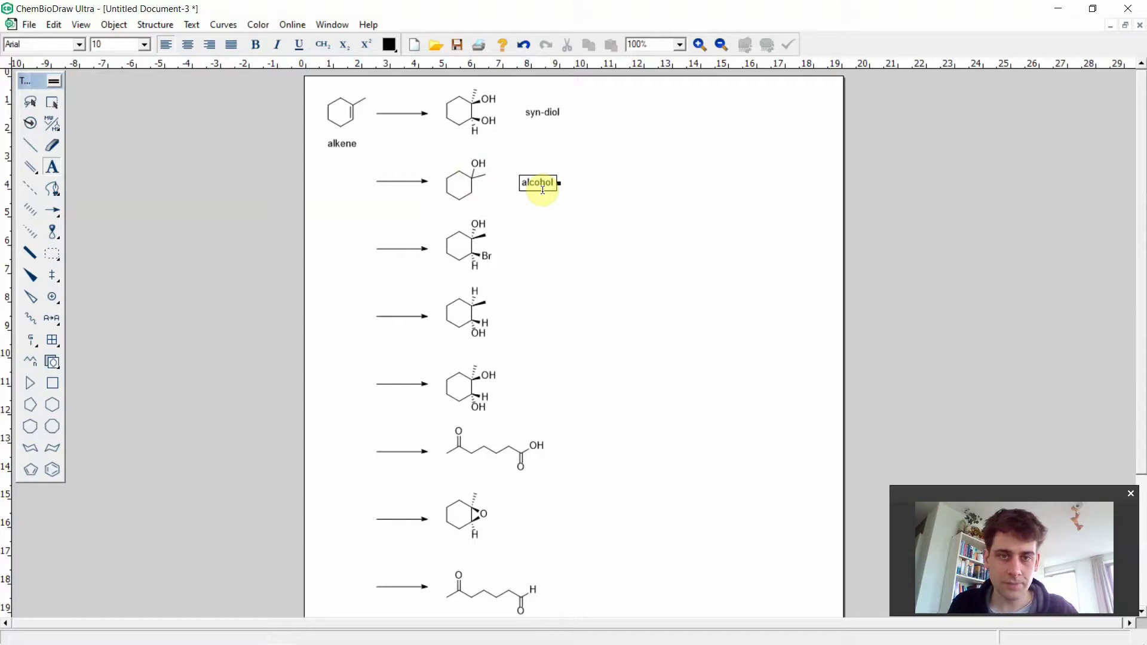
pyautogui.click(479, 241)
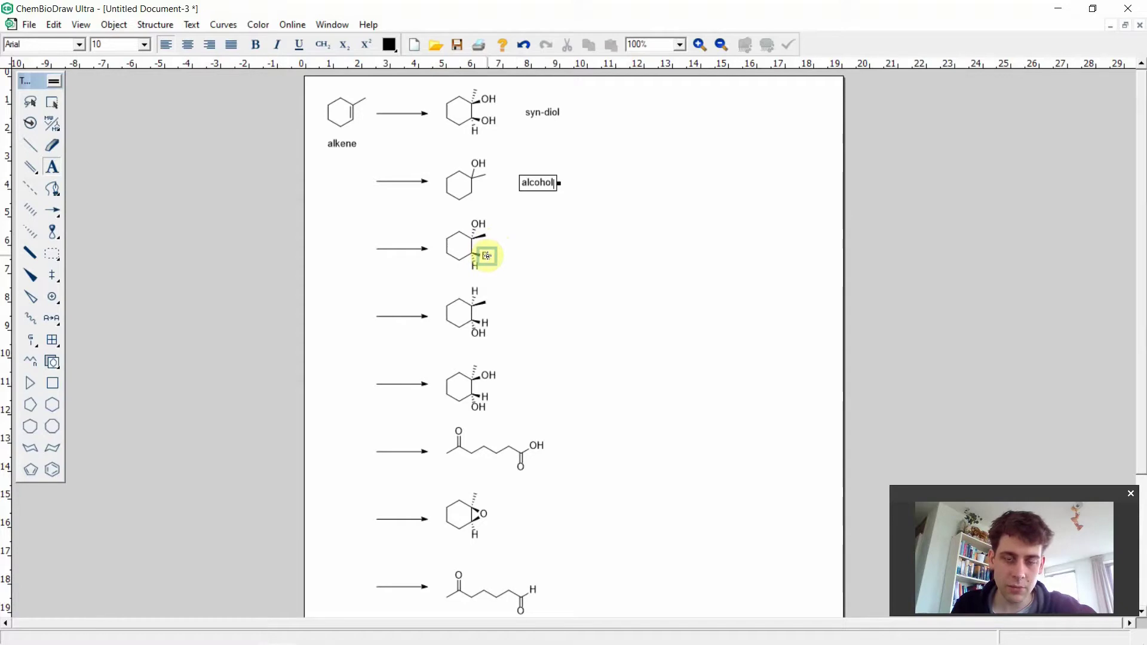
# - Caption the bromohydrin 'anti-bromo-alcohol' and the fourth product 'alcohol'
pyautogui.click(523, 246)
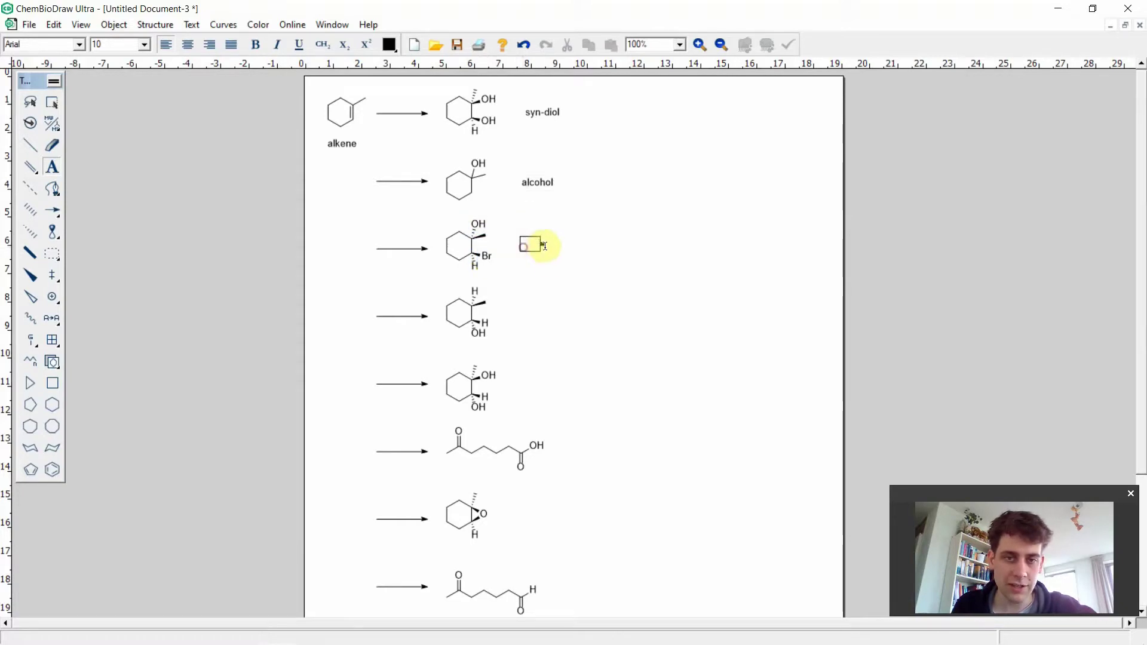
pyautogui.write('anti')
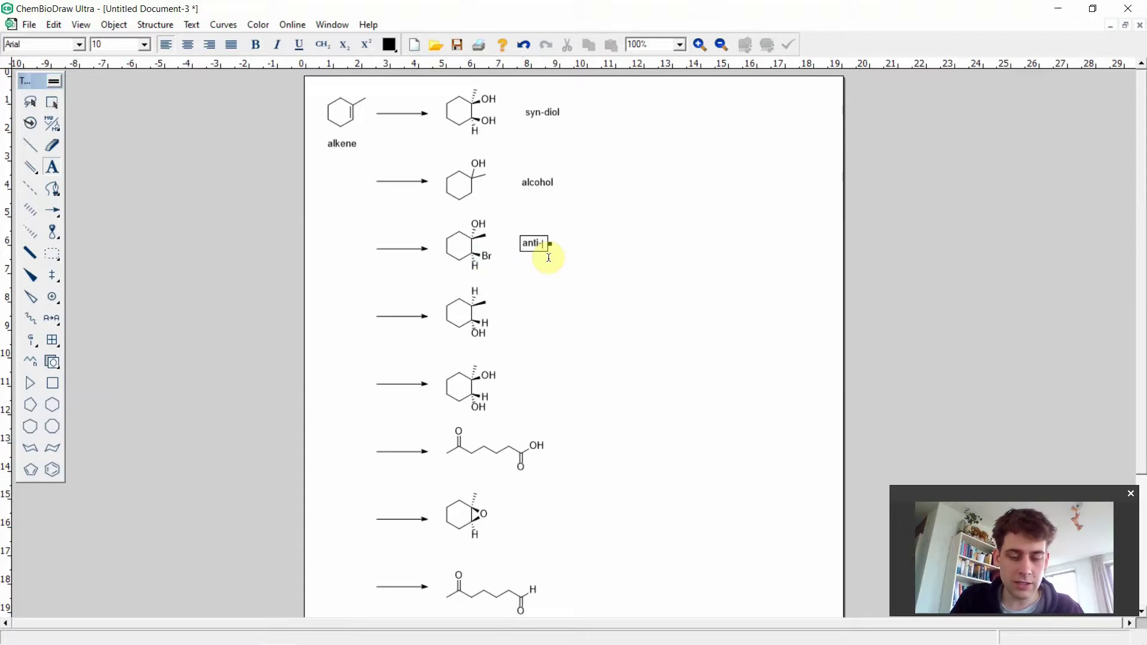
pyautogui.write('-bromo')
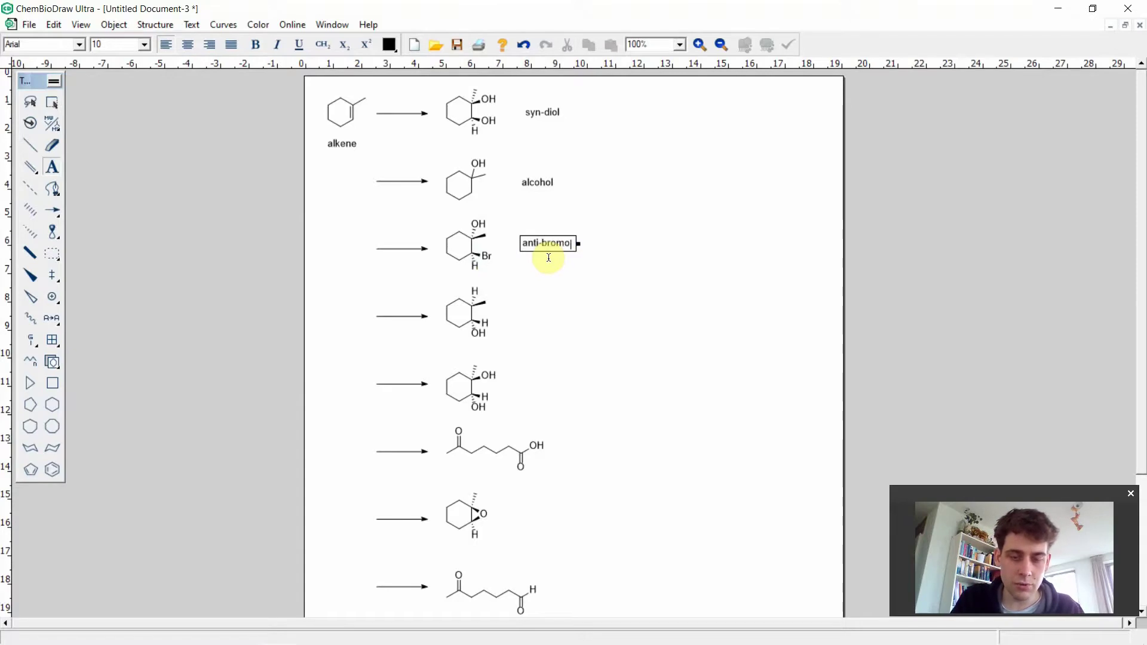
pyautogui.write('-alcohol')
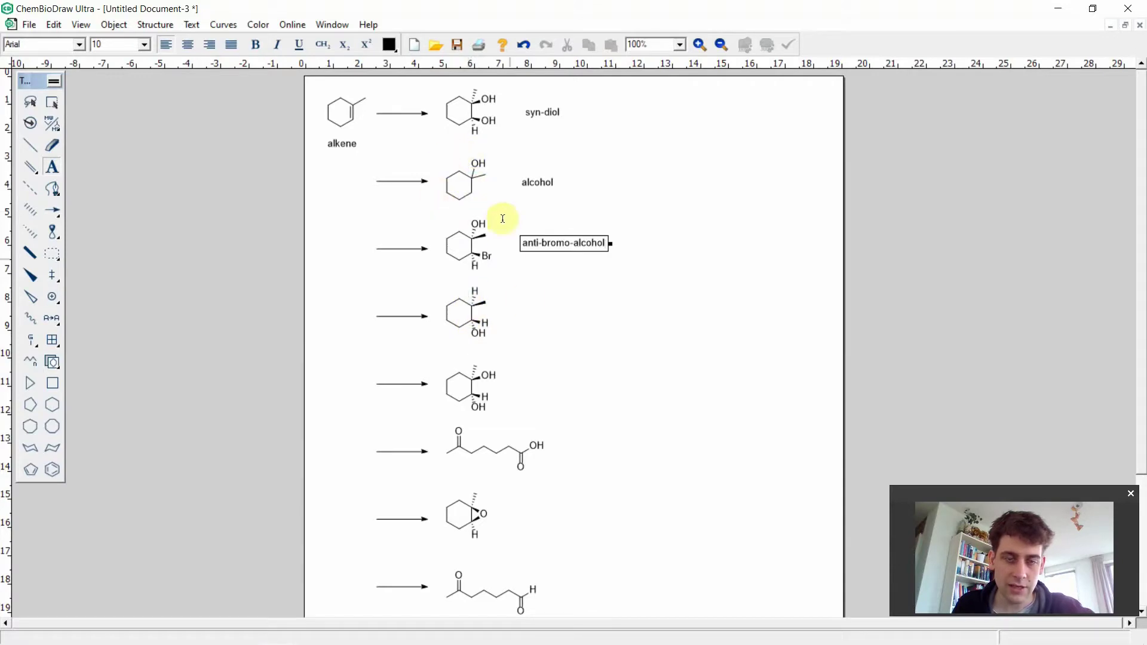
pyautogui.click(518, 317)
pyautogui.write('alco')
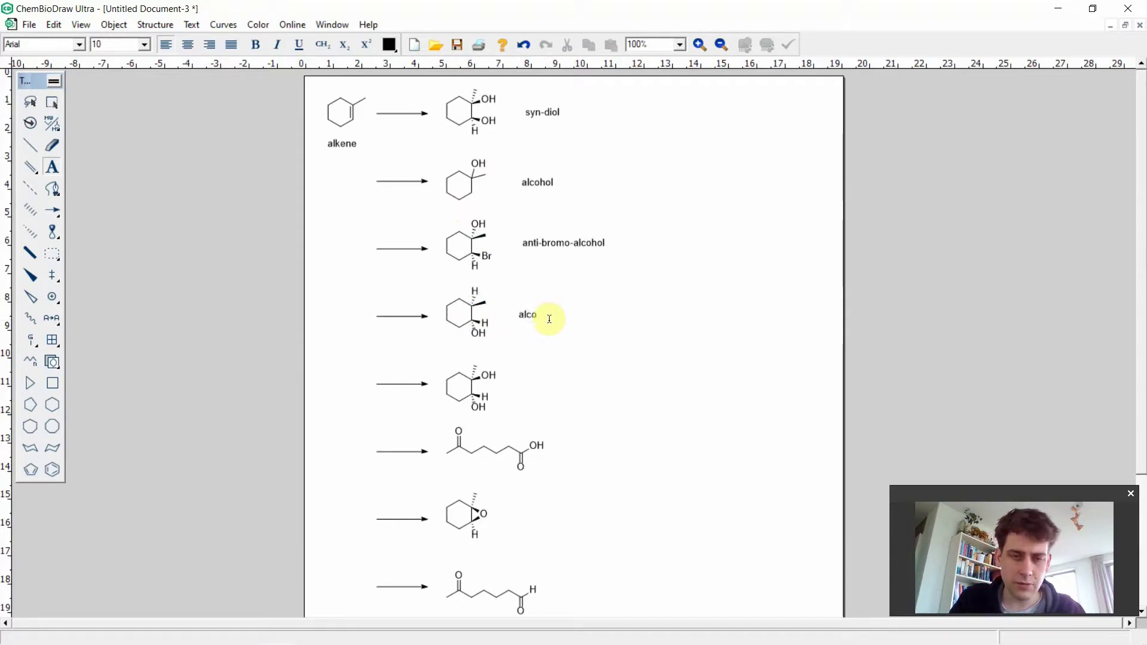
pyautogui.write('hol')
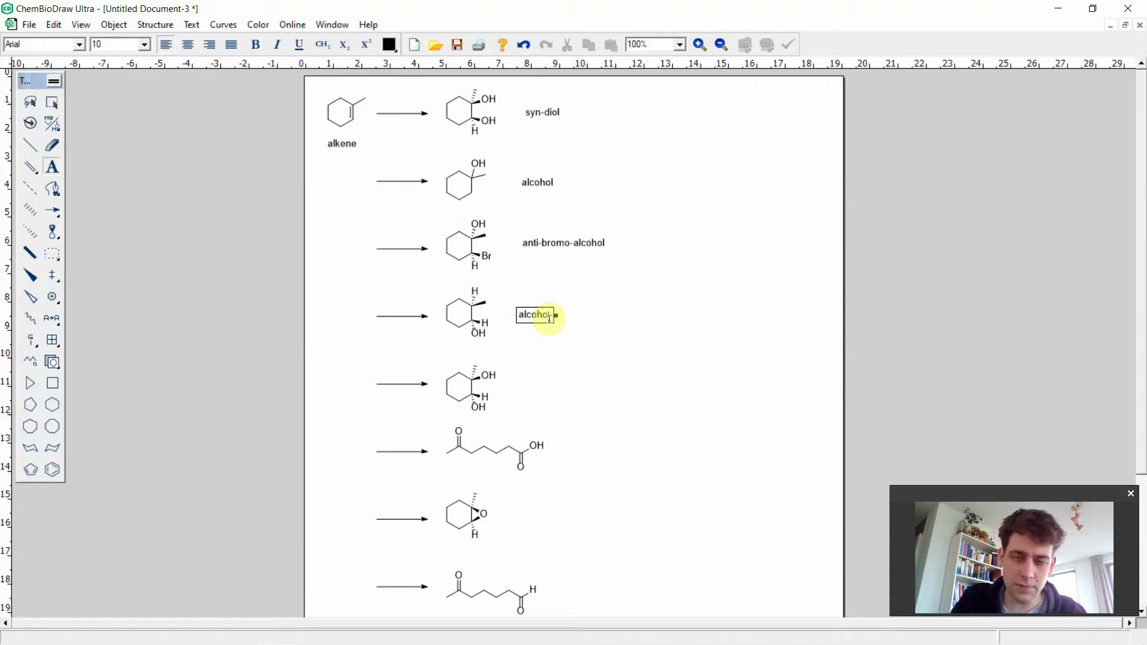
# - Type the caption 'anti-diol' to the right of the fifth, trans-diol product
pyautogui.click(53, 100)
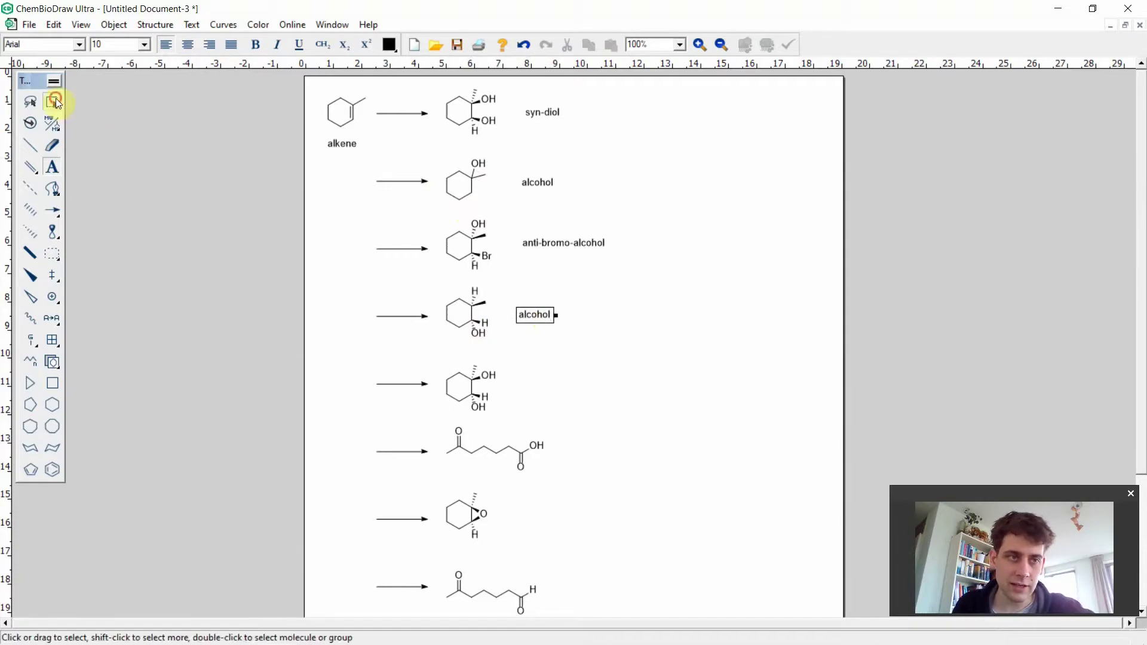
pyautogui.scroll(-1, 576, 389)
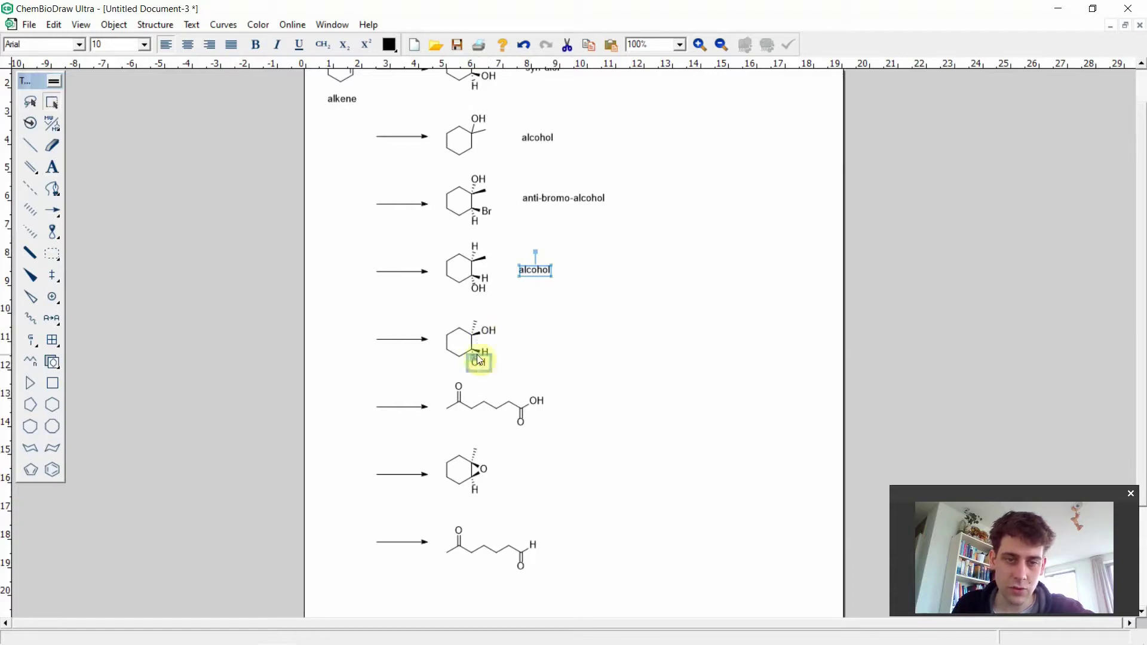
pyautogui.scroll(2, 545, 345)
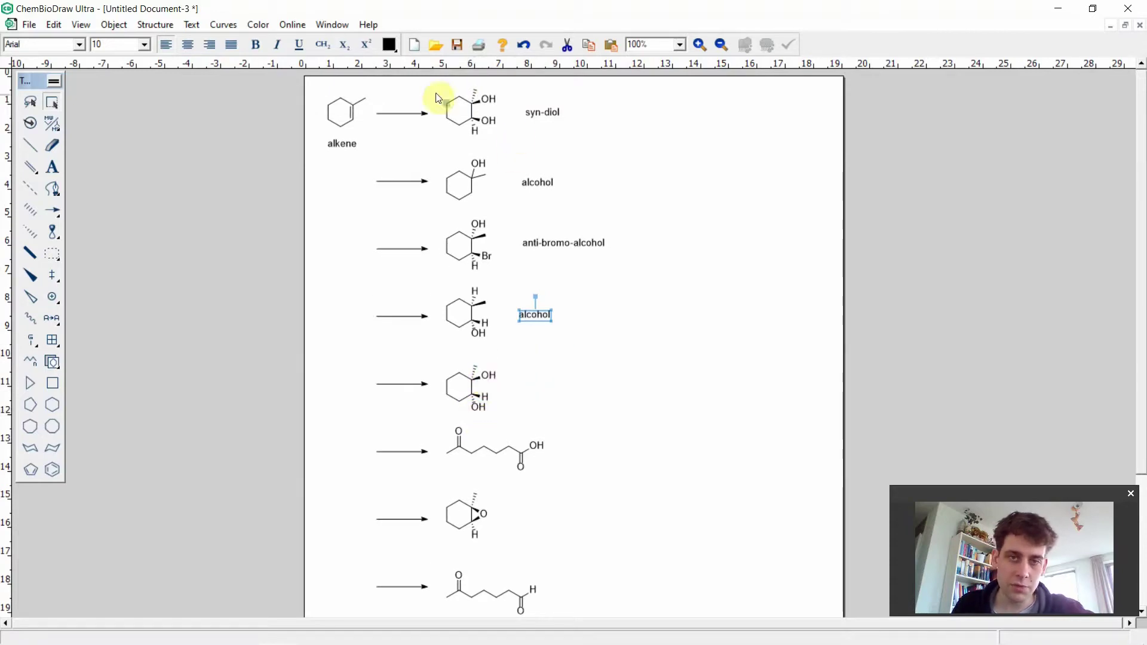
pyautogui.click(52, 167)
pyautogui.click(517, 393)
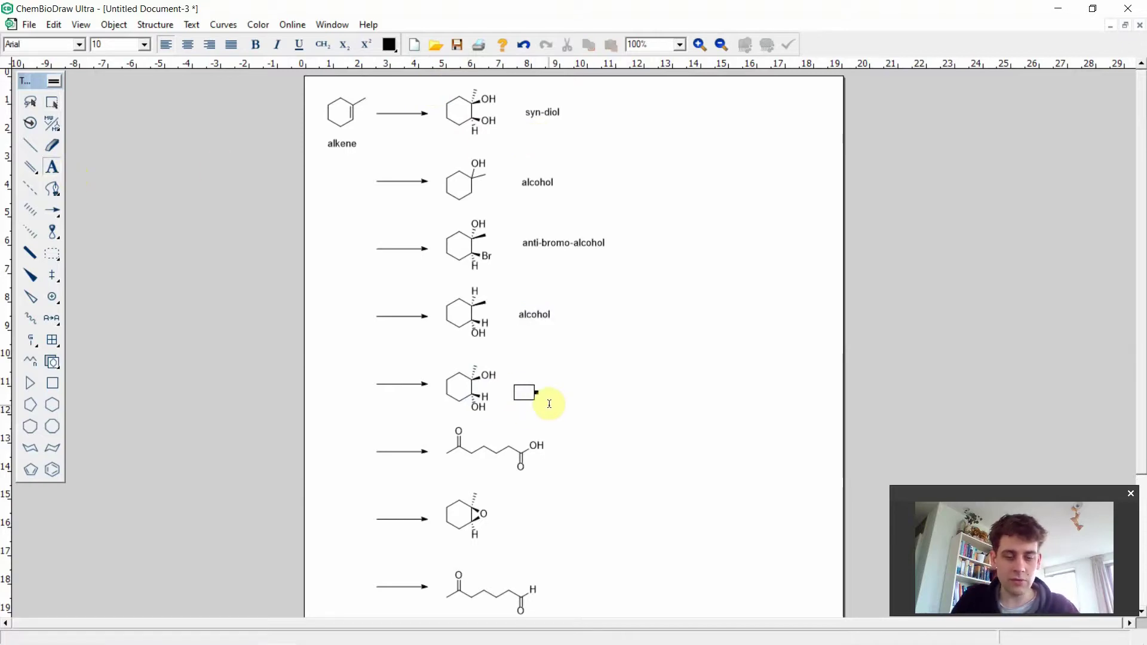
pyautogui.write('anti-diol')
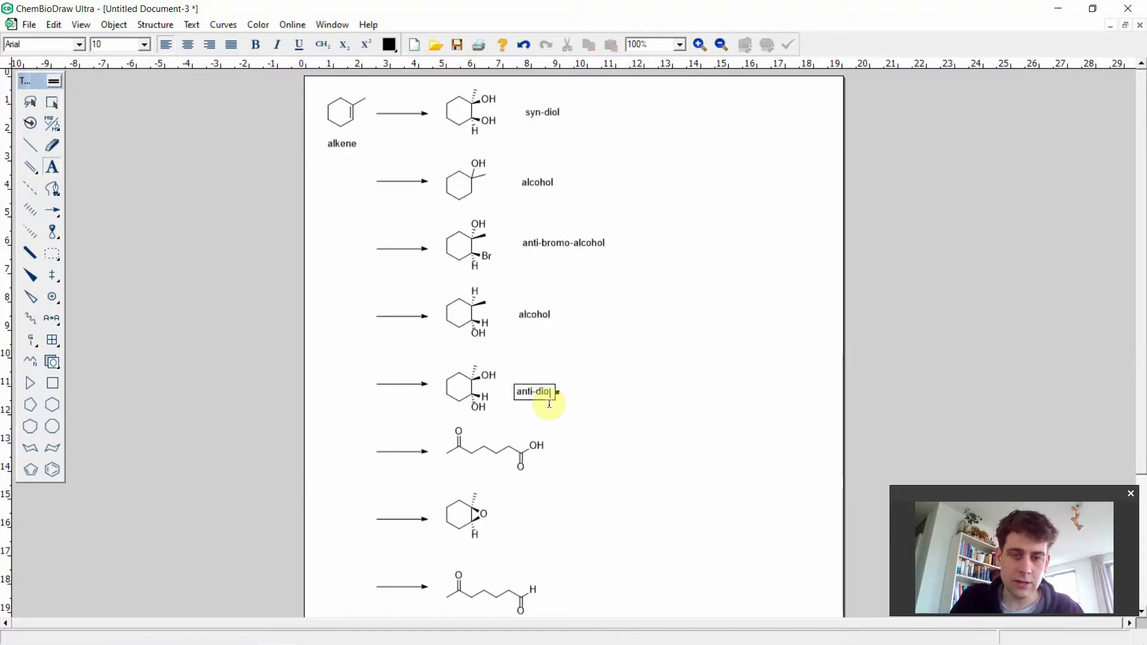
# - Nudge the anti-diol caption up so it lines up with its structure
pyautogui.click(52, 103)
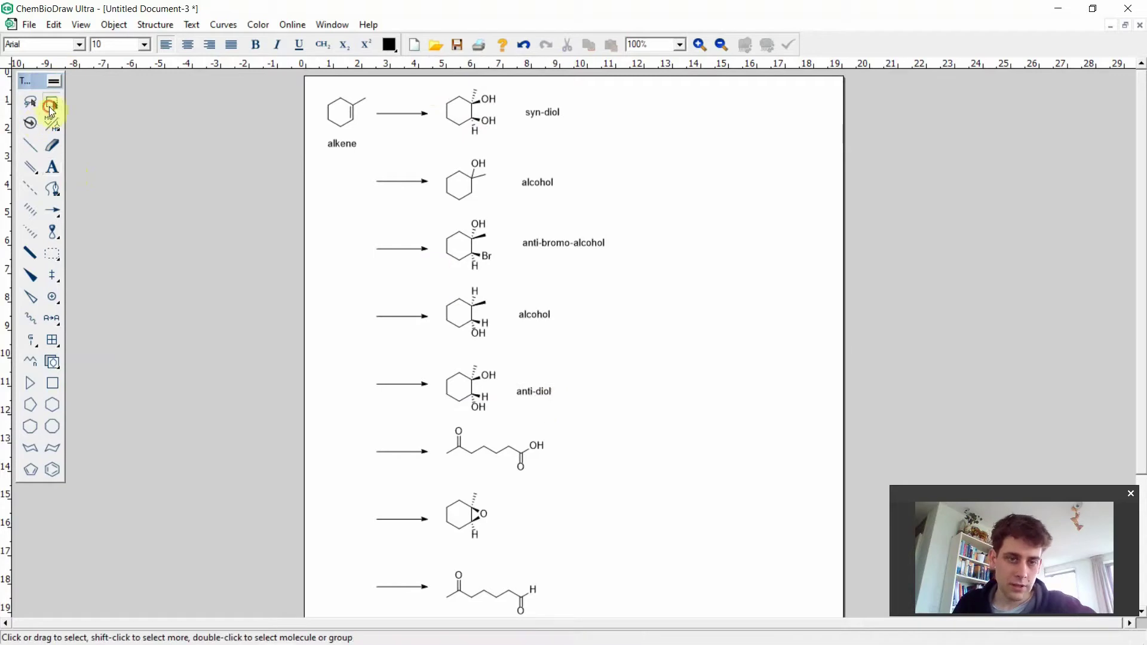
pyautogui.click(536, 399)
pyautogui.moveTo(533, 395); pyautogui.dragTo(535, 387)
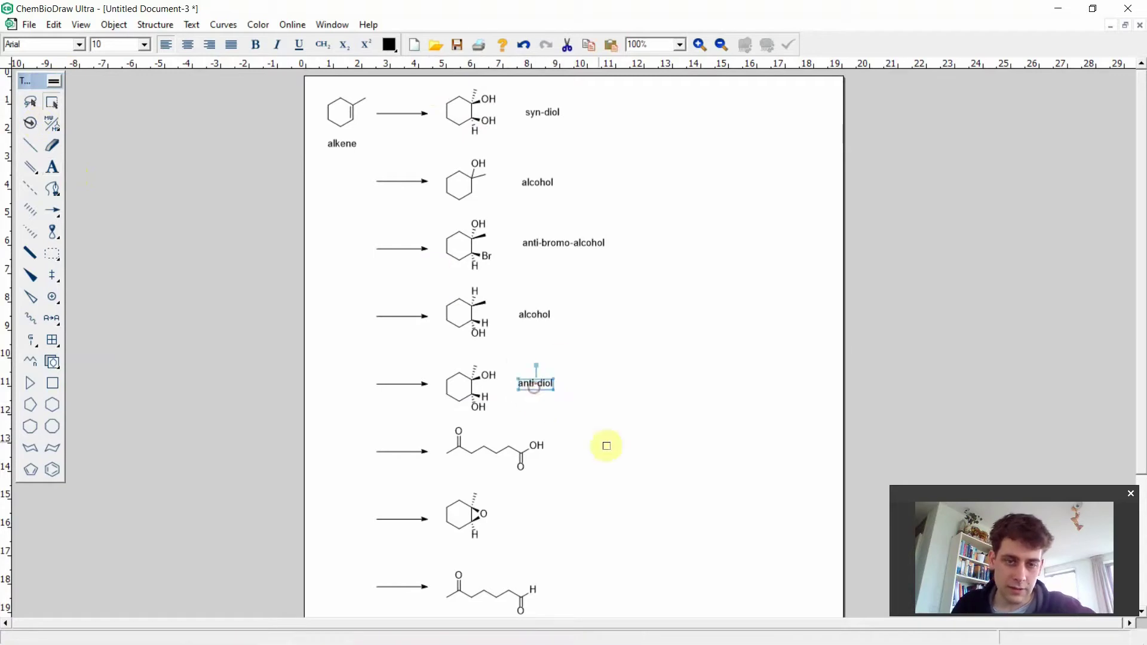
pyautogui.scroll(-1, 607, 443)
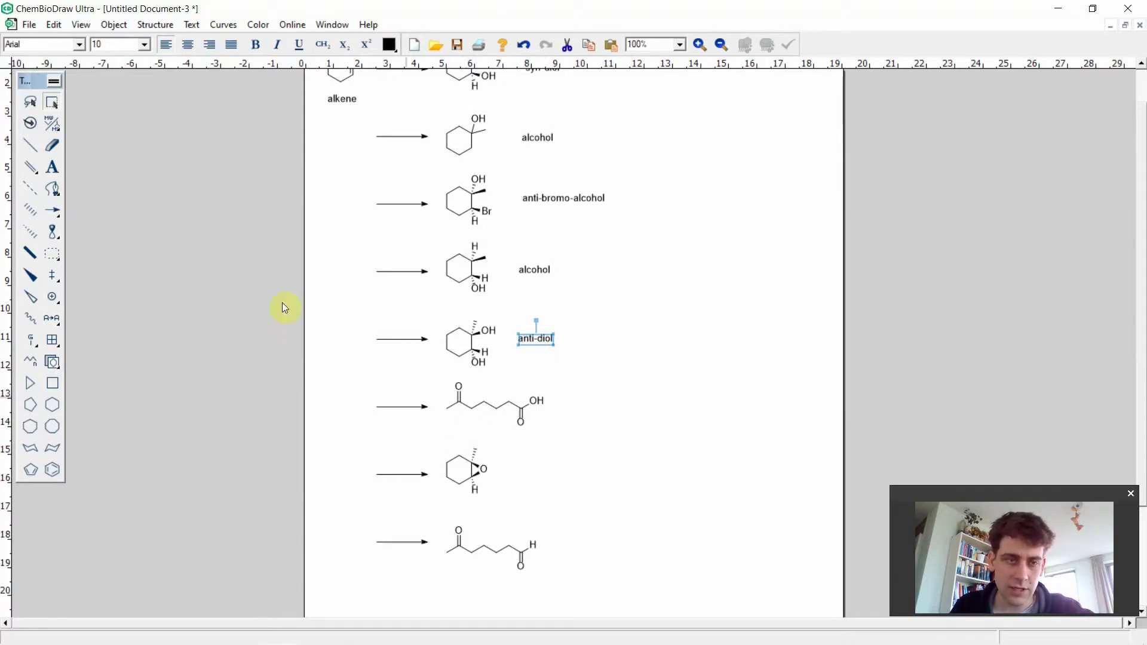
pyautogui.click(52, 167)
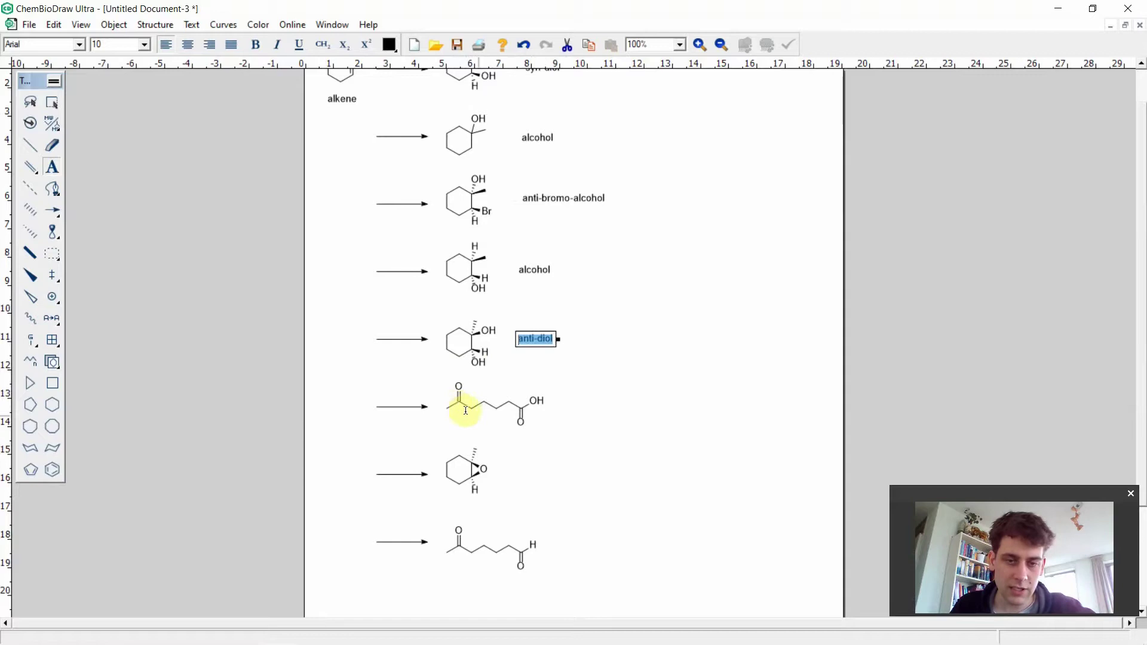
# - Caption the keto acid 'ketone, carb acid' and the epoxide 'epoxide'
pyautogui.click(569, 414)
pyautogui.write('ketone')
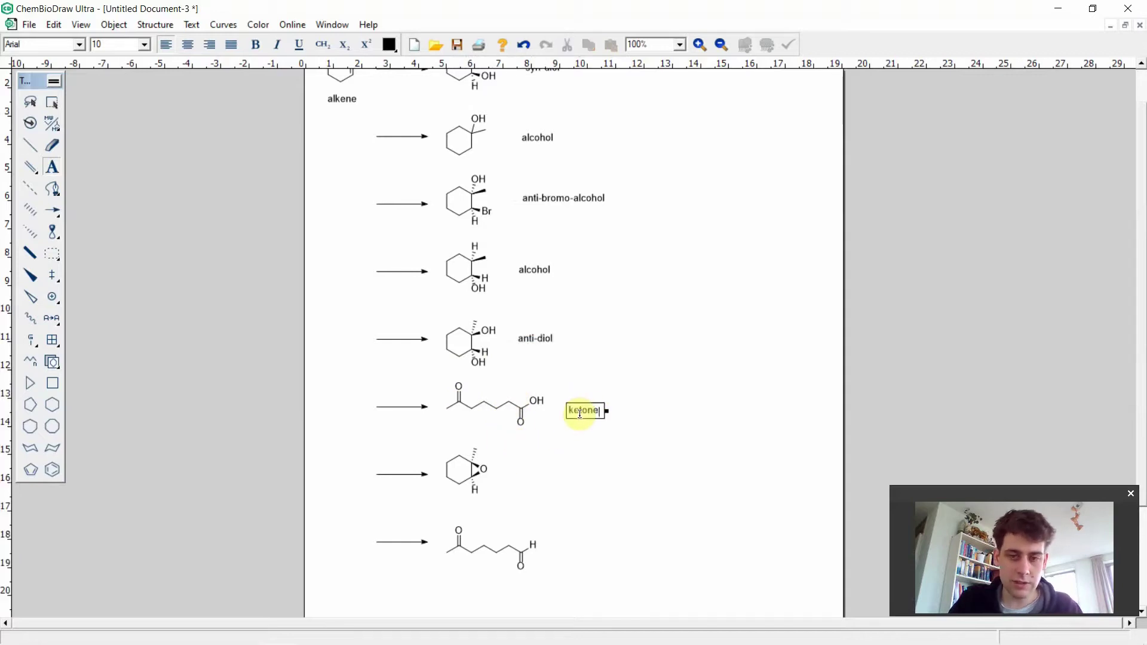
pyautogui.write(', carb acid')
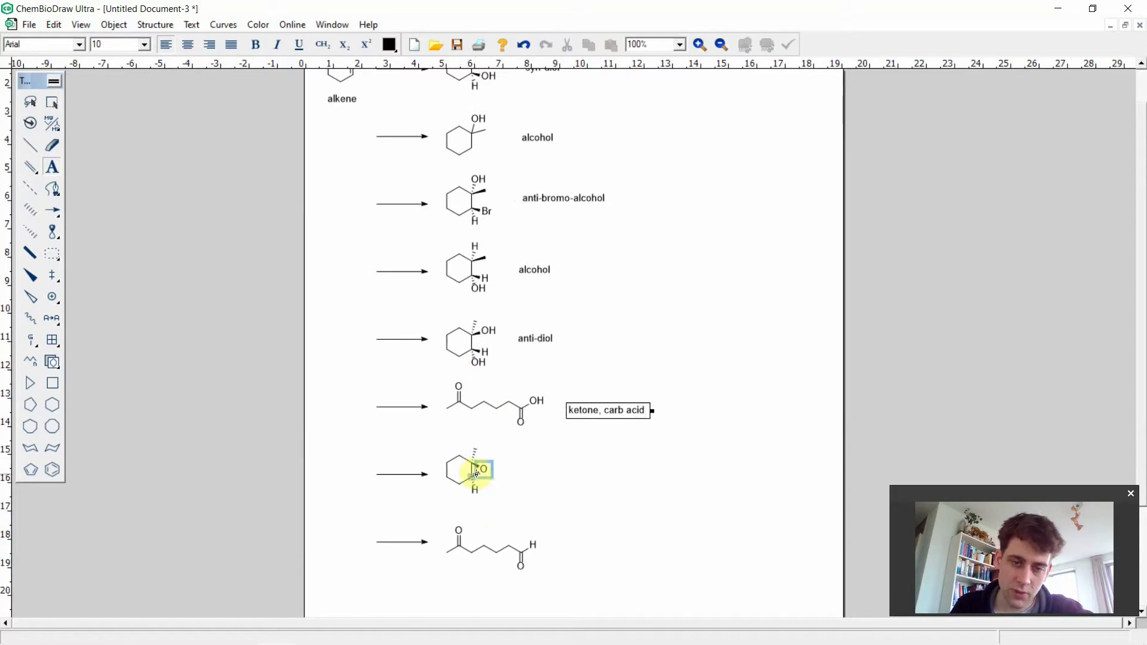
pyautogui.click(529, 473)
pyautogui.write('epo')
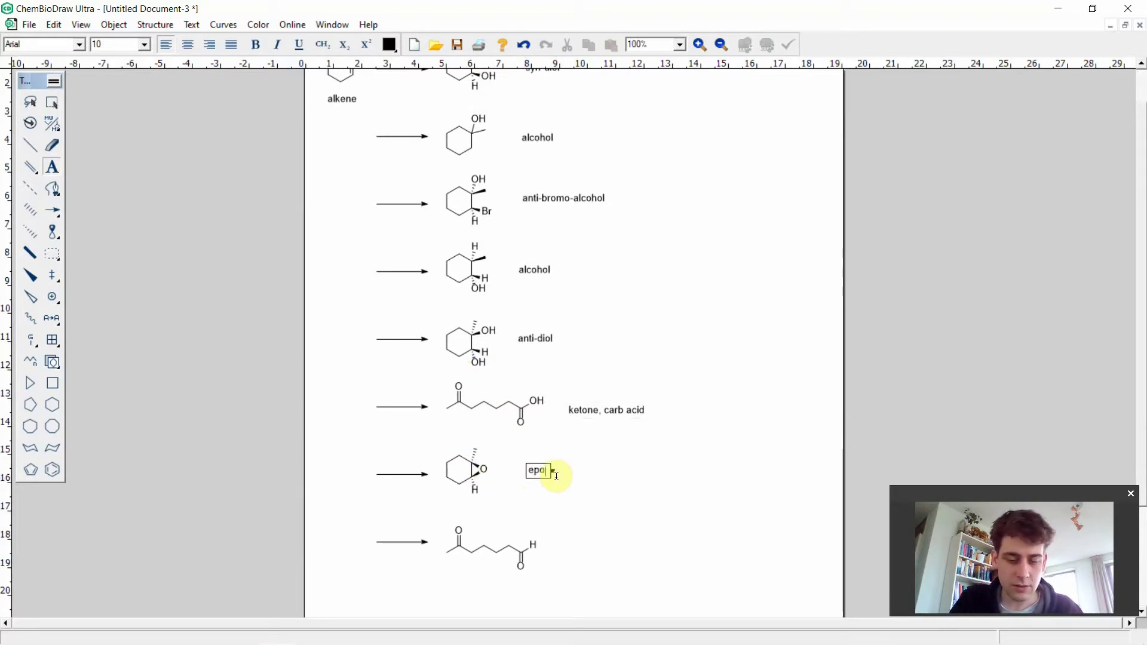
pyautogui.write('xide')
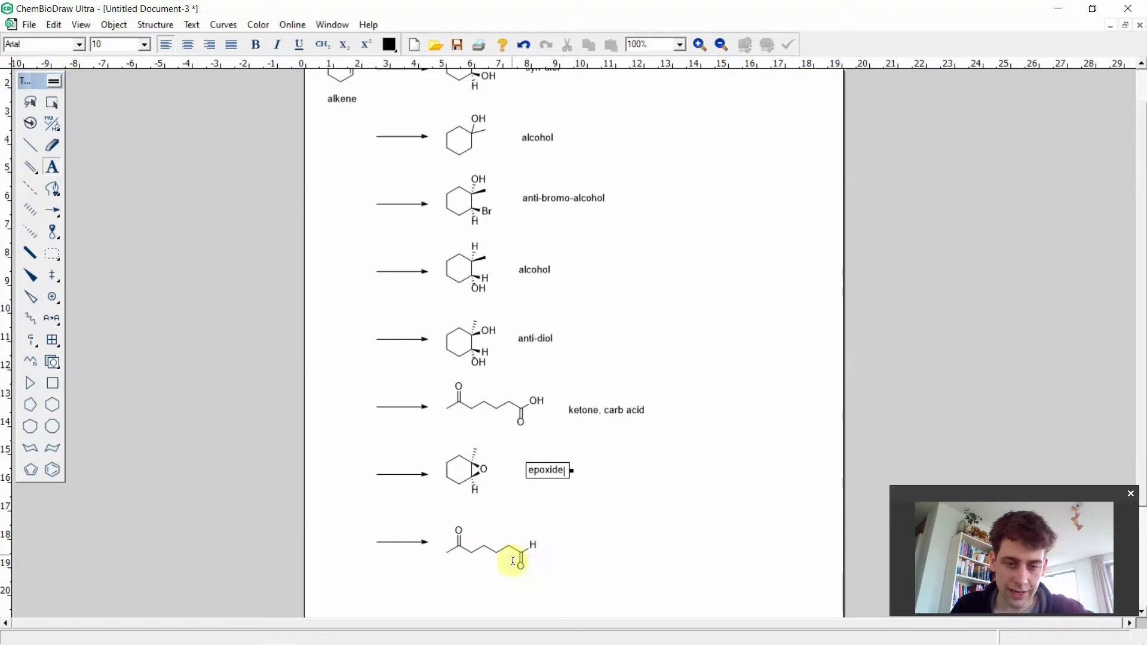
# - Caption the keto aldehyde 'ketone, aldehyde' and select that label
pyautogui.click(563, 544)
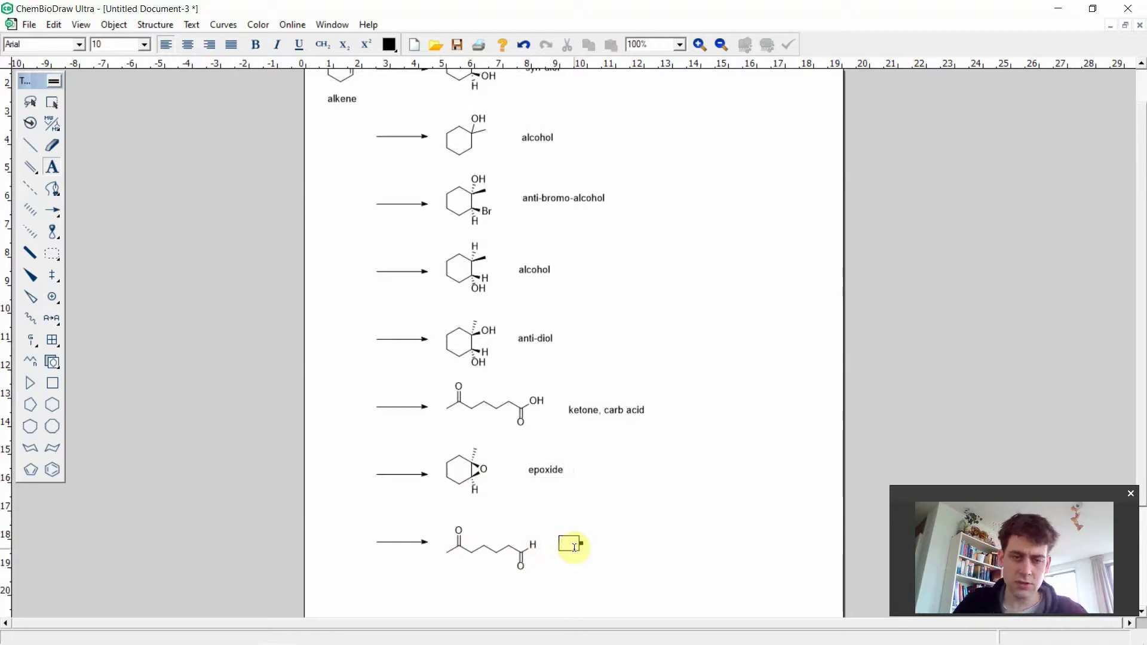
pyautogui.write('ketone')
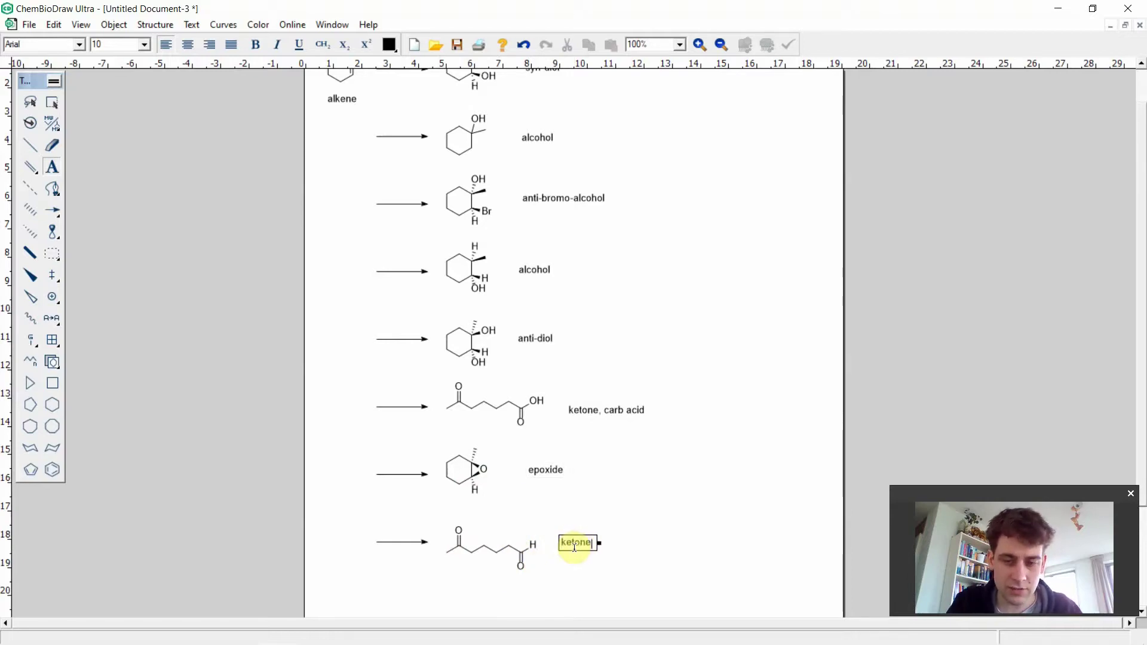
pyautogui.write(', a')
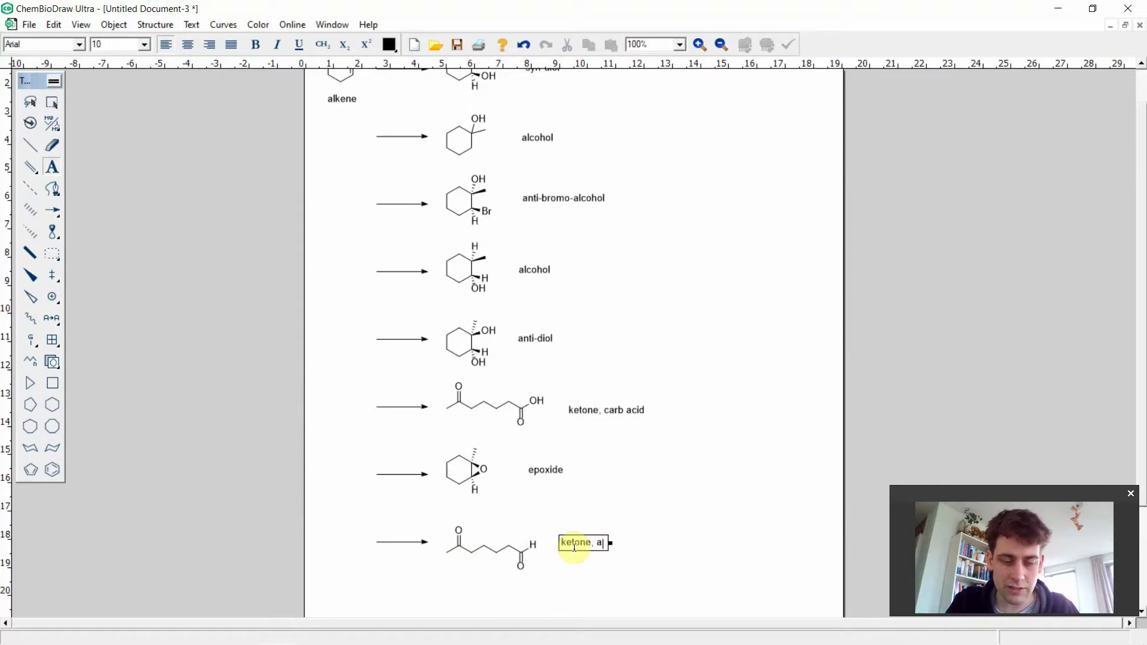
pyautogui.write('ldehyde')
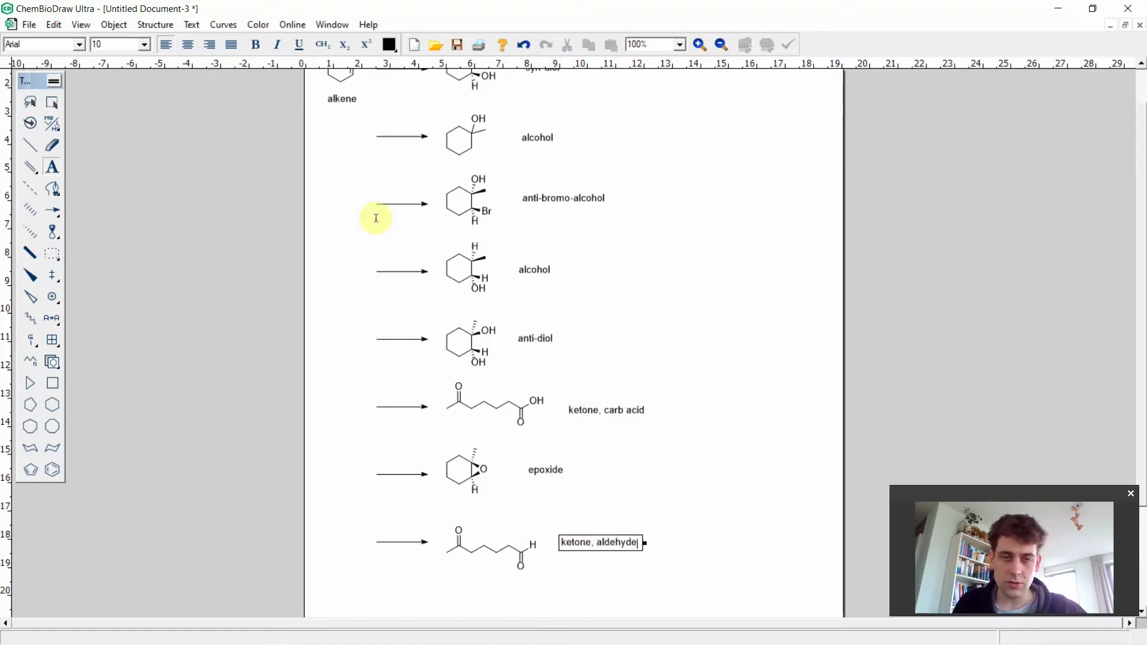
pyautogui.click(52, 102)
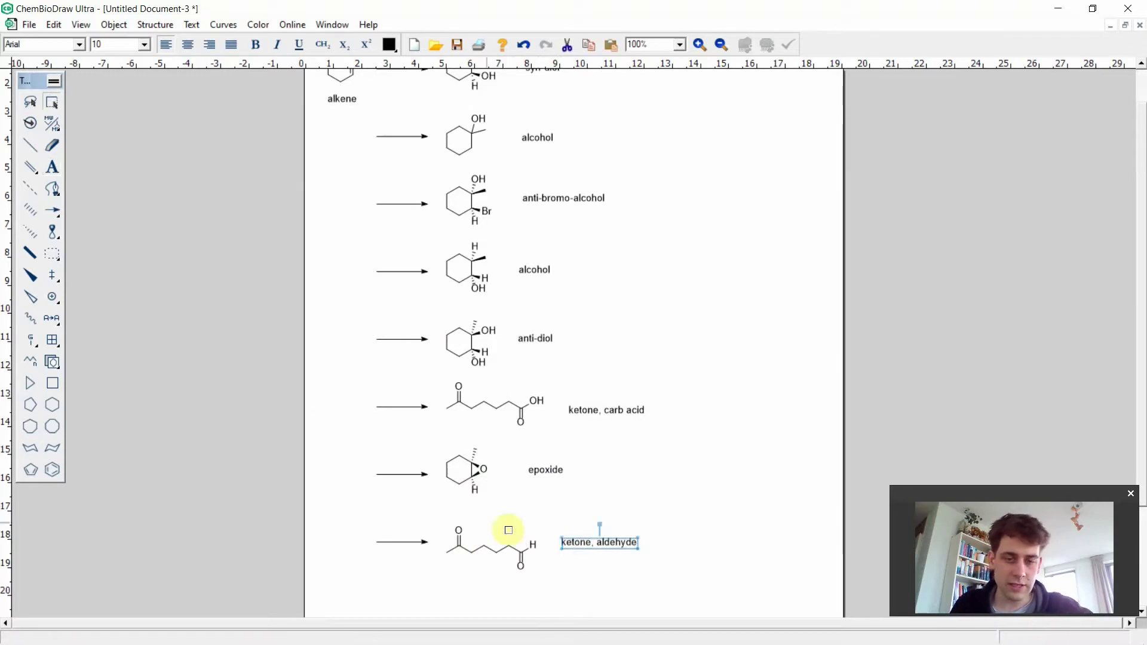
pyautogui.click(583, 540)
pyautogui.scroll(2, 638, 478)
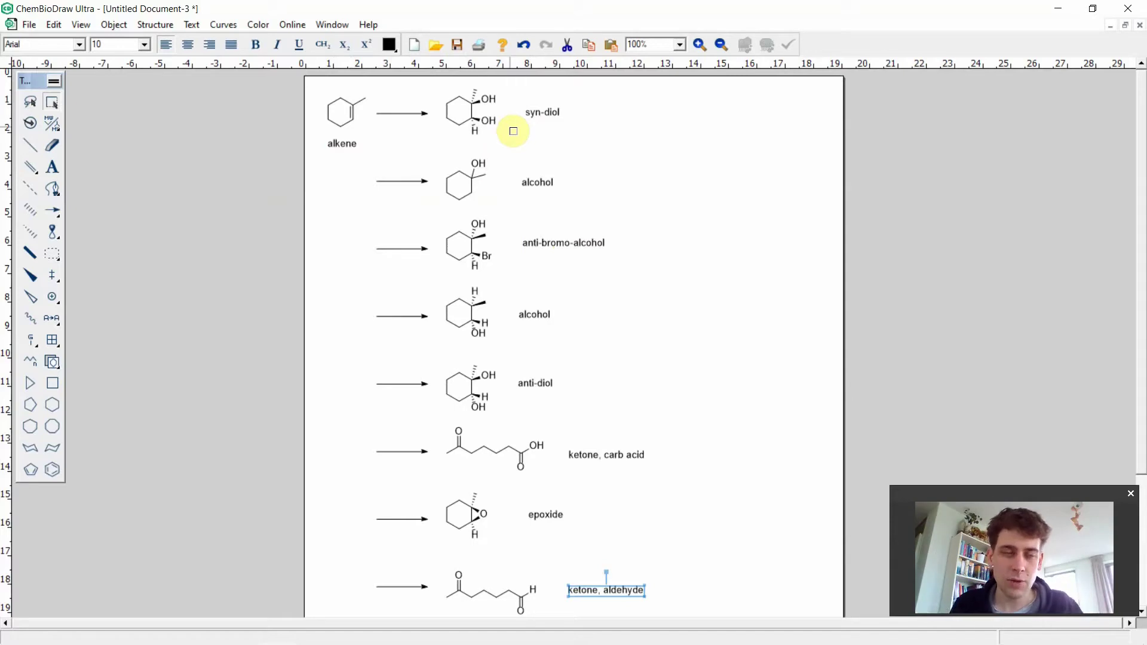
# - Write 'OsO4' above the first arrow, make the 4 a subscript, and deselect the label
pyautogui.click(52, 168)
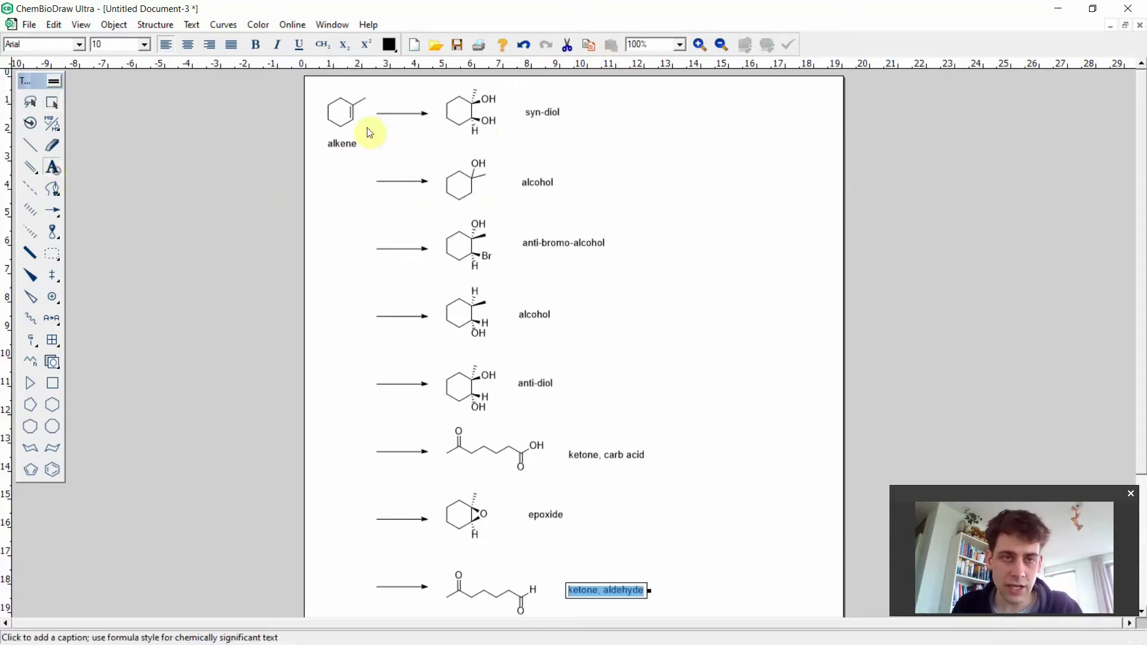
pyautogui.click(385, 102)
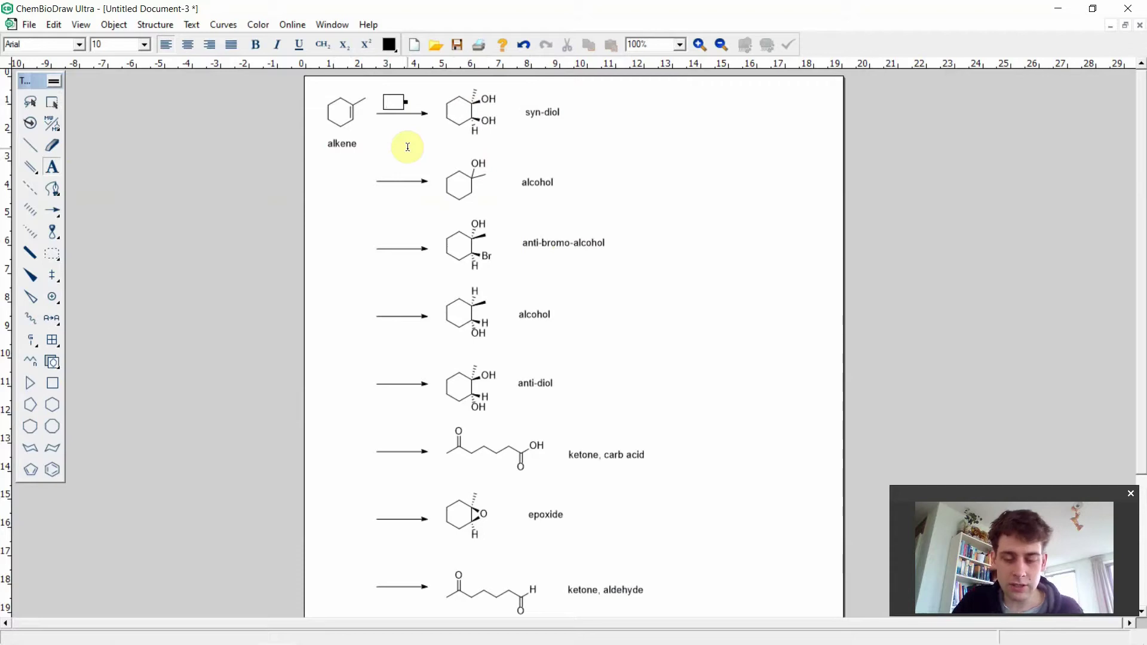
pyautogui.write('OsO4')
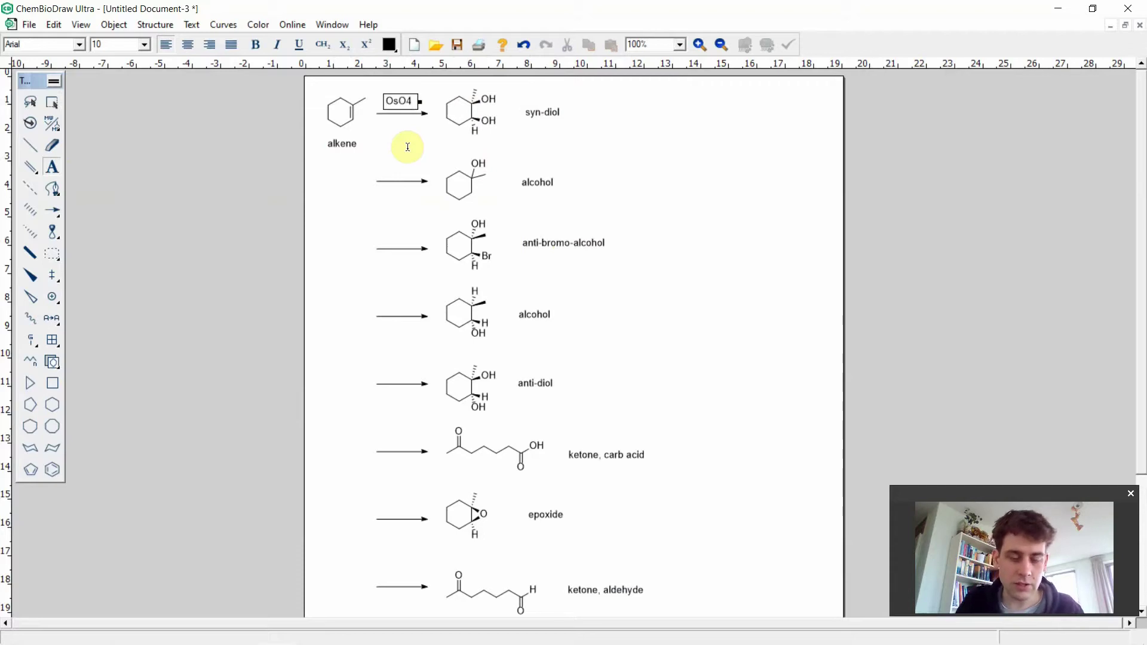
pyautogui.hotkey('ctrl', 'a')
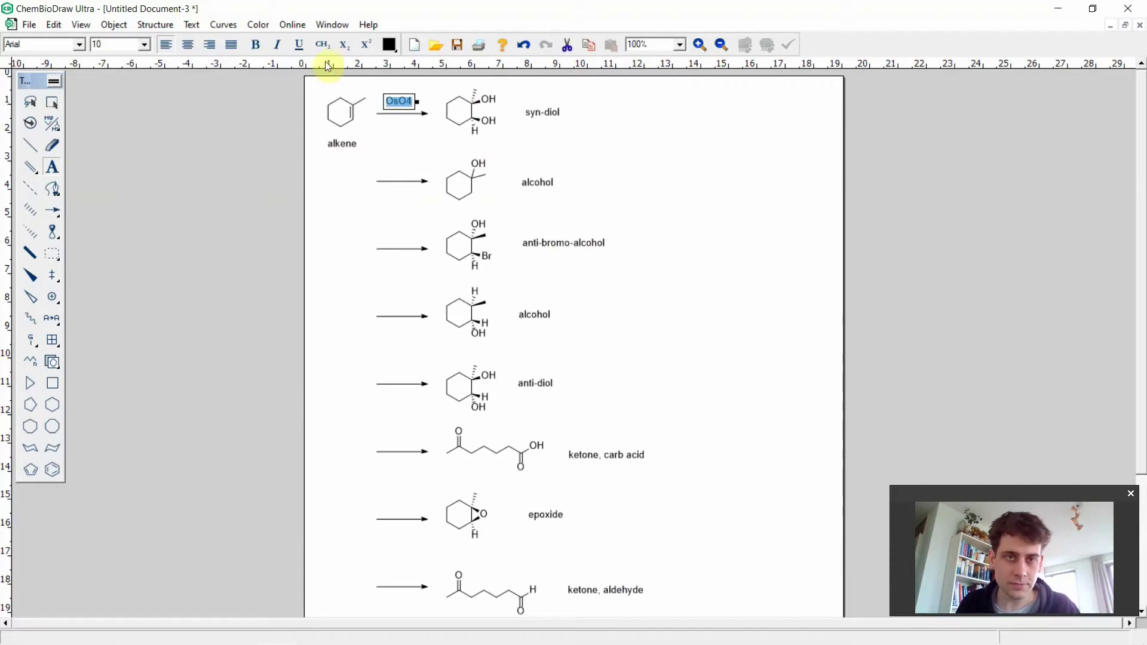
pyautogui.click(323, 44)
pyautogui.click(53, 104)
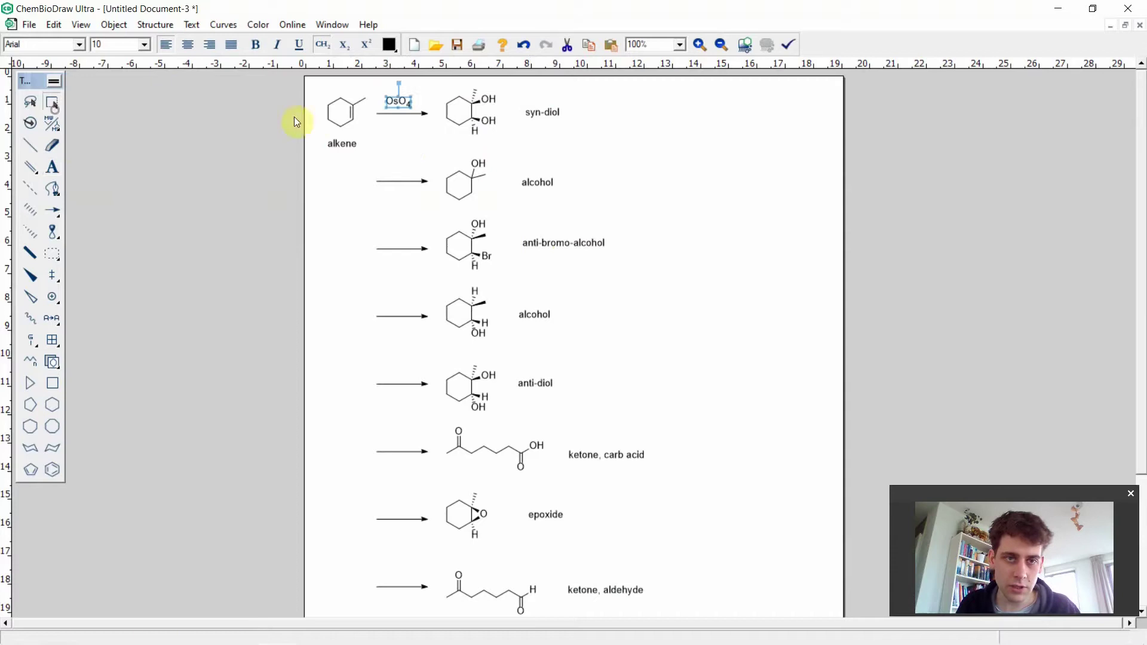
pyautogui.click(404, 140)
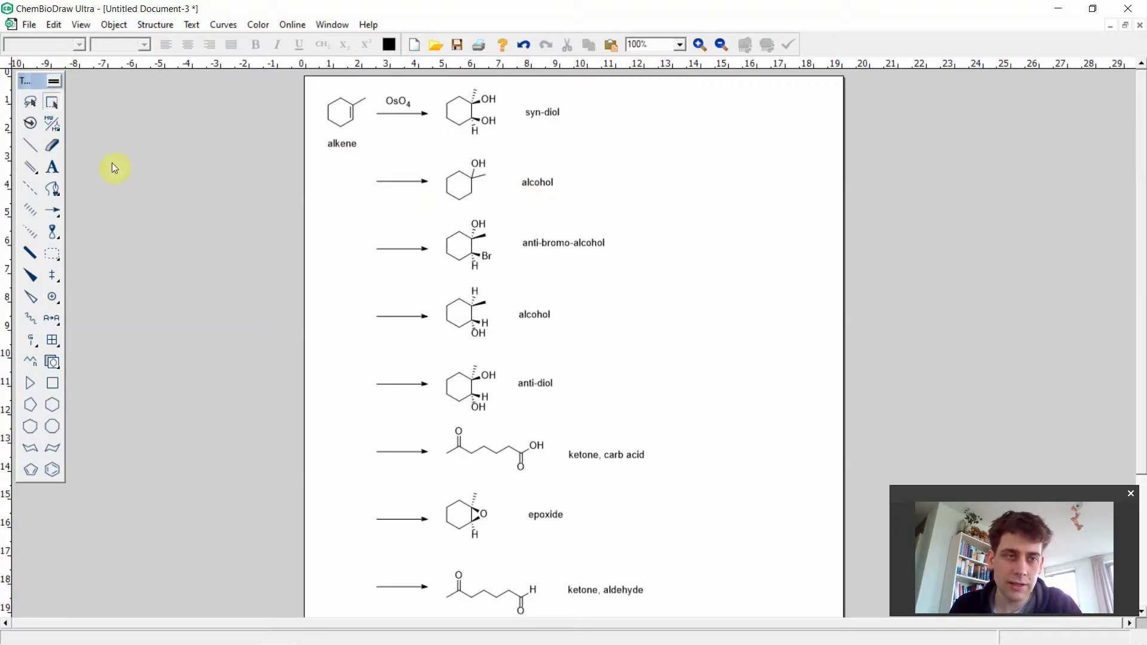
# - Add an 'H⁺, H₂O' caption above the second arrow in Formula style
pyautogui.click(53, 167)
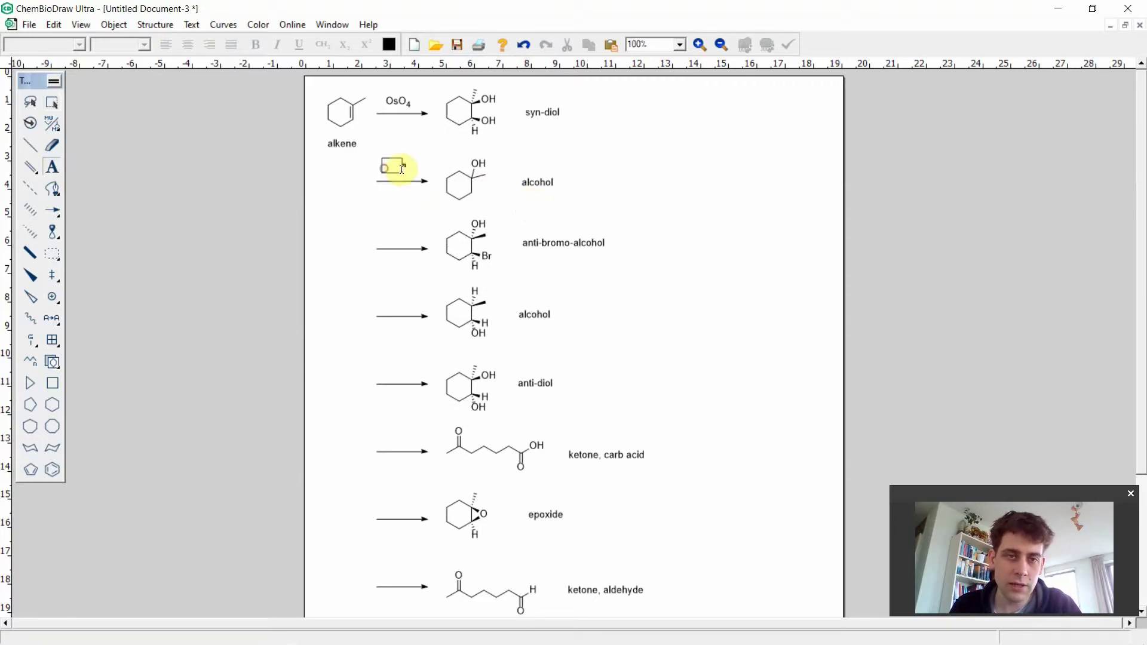
pyautogui.click(387, 167)
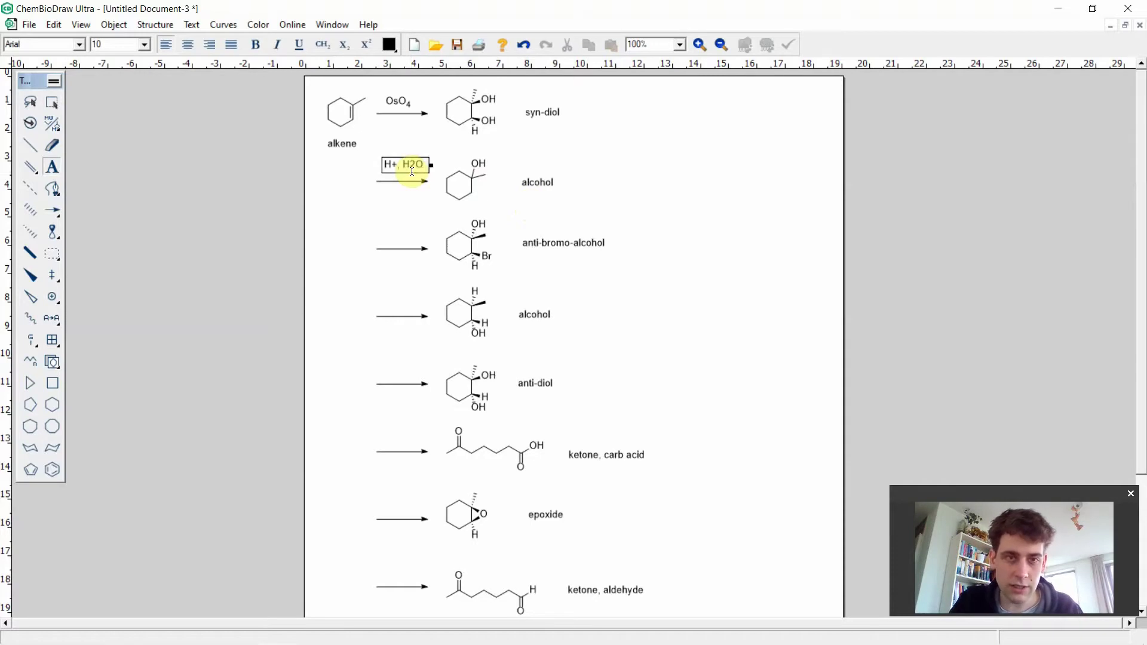
pyautogui.hotkey('ctrl', 'a')
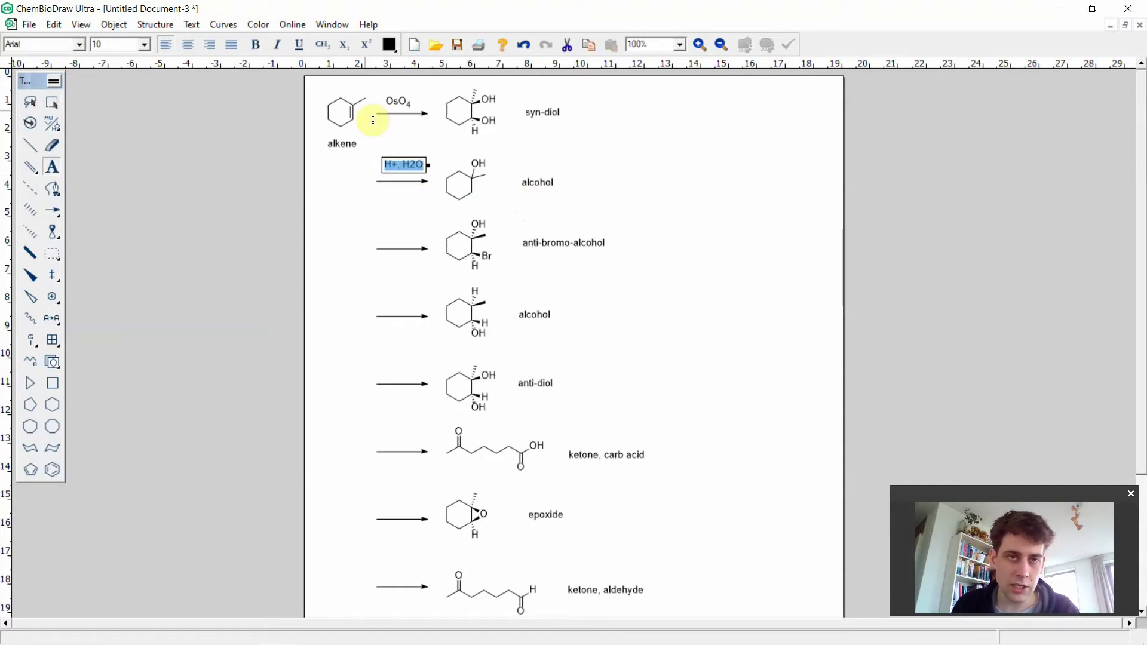
pyautogui.click(323, 45)
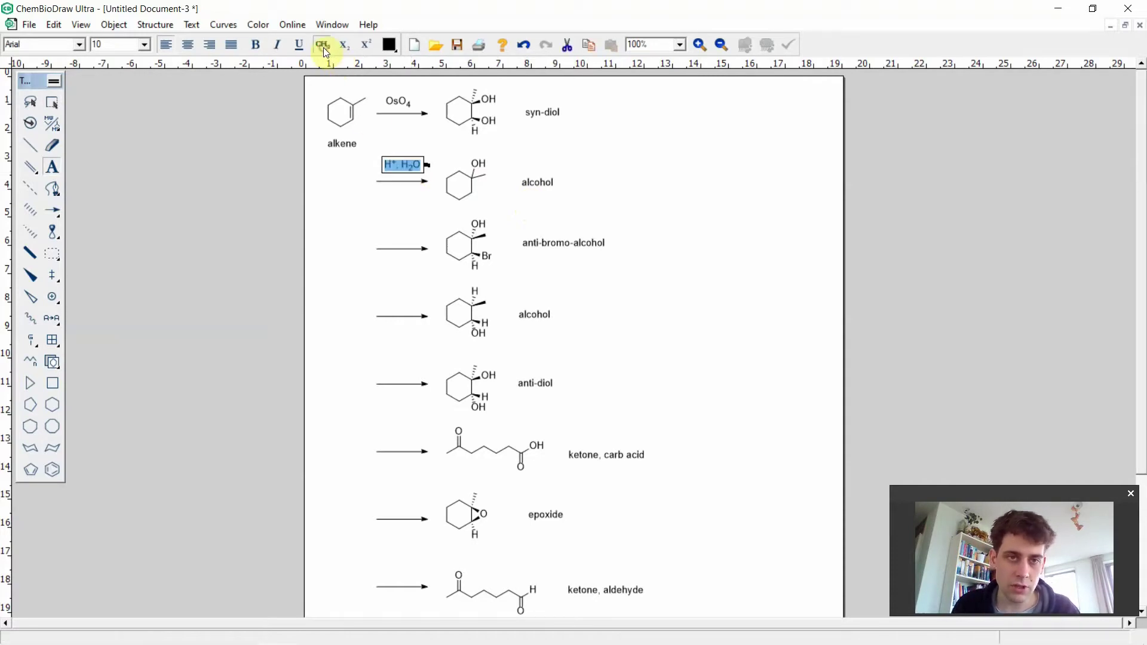
# - Move the H⁺, H₂O caption to sit neatly above the second arrow
pyautogui.click(52, 102)
pyautogui.click(388, 162)
pyautogui.moveTo(388, 160); pyautogui.dragTo(385, 165)
pyautogui.press('Escape')
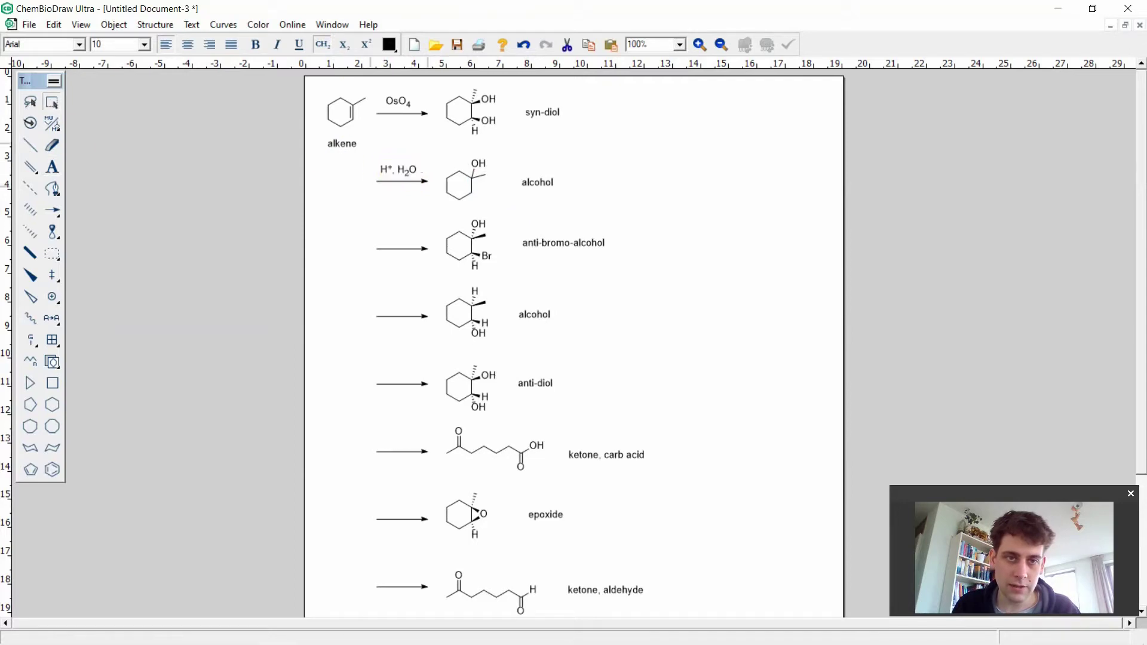
pyautogui.click(400, 170)
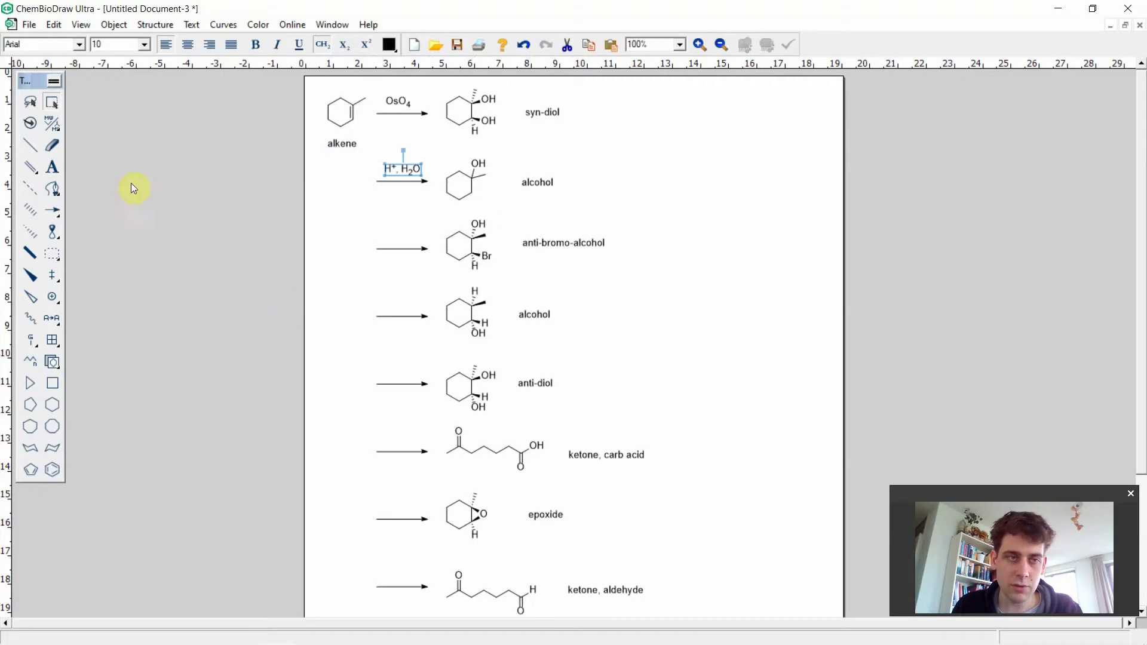
# - Write 'Br₂, H₂O' at the third arrow with Formula style subscripts
pyautogui.click(55, 167)
pyautogui.click(377, 238)
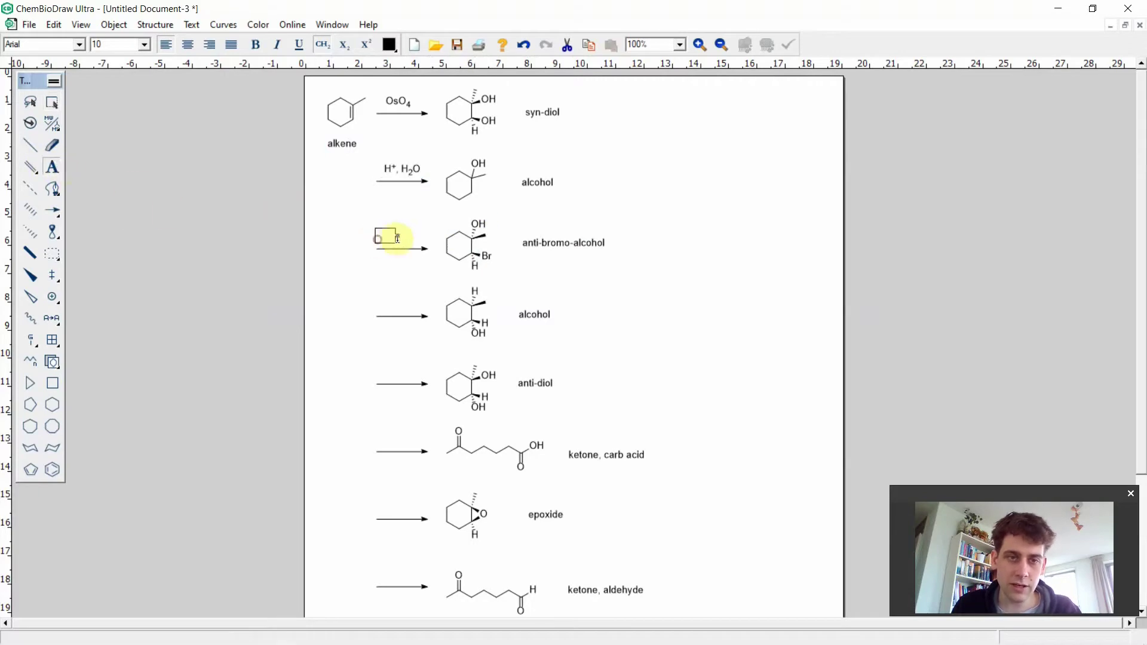
pyautogui.write('Br2')
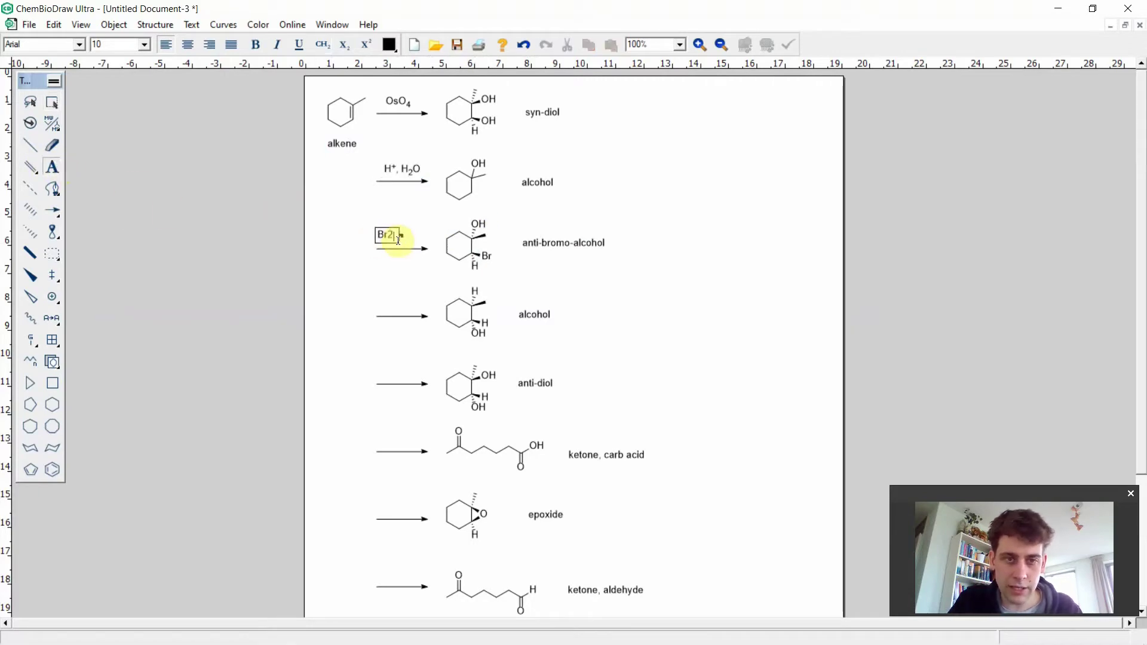
pyautogui.write(', H2O')
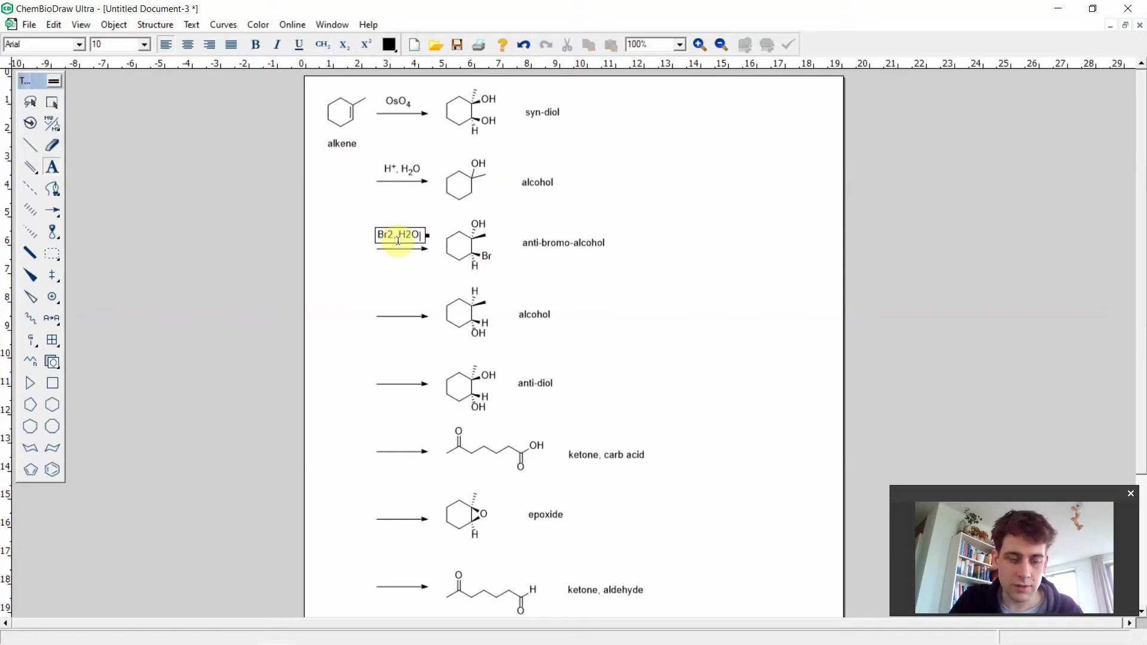
pyautogui.hotkey('ctrl', 'a')
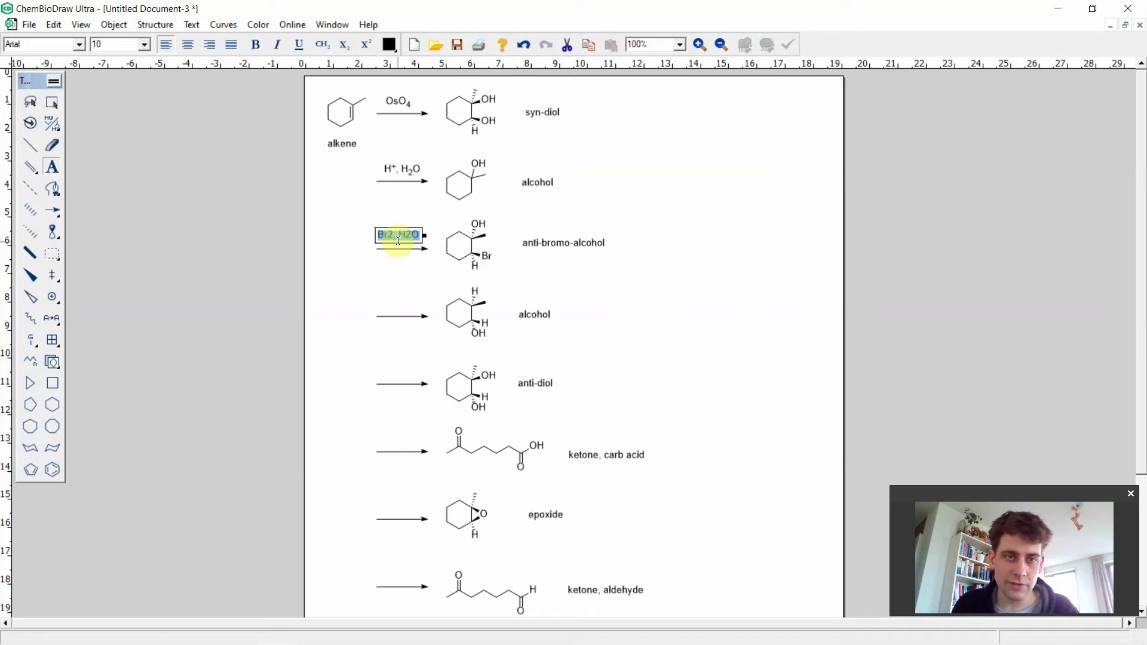
pyautogui.click(324, 50)
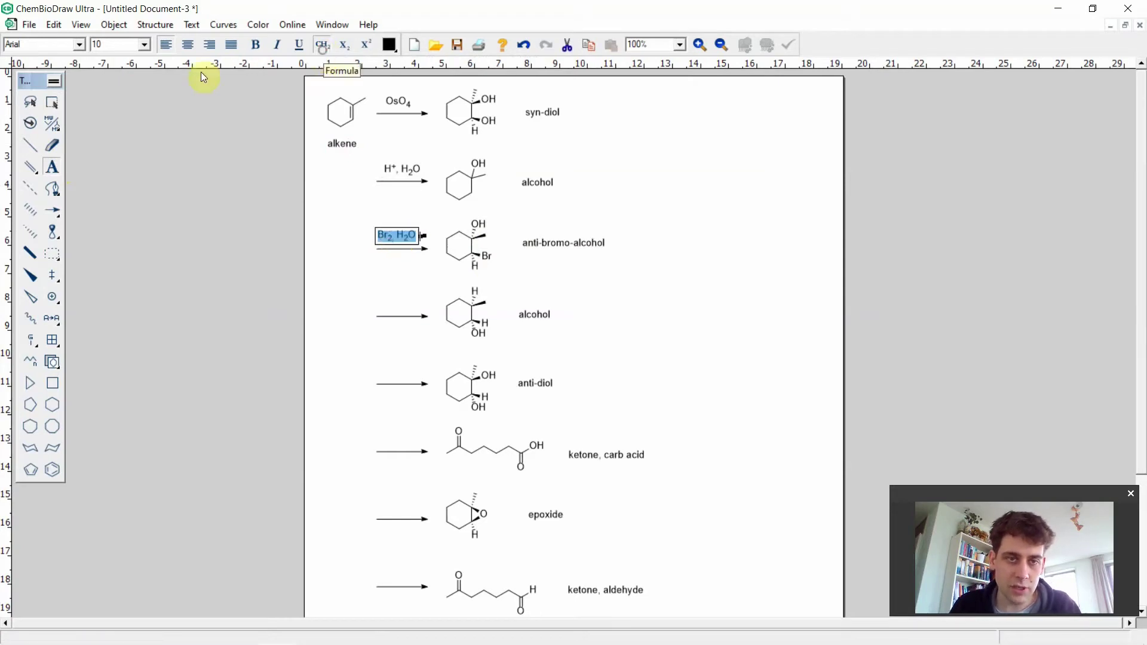
# - Centre the Br₂, H₂O caption over the third arrow
pyautogui.click(52, 102)
pyautogui.moveTo(385, 233); pyautogui.dragTo(392, 233)
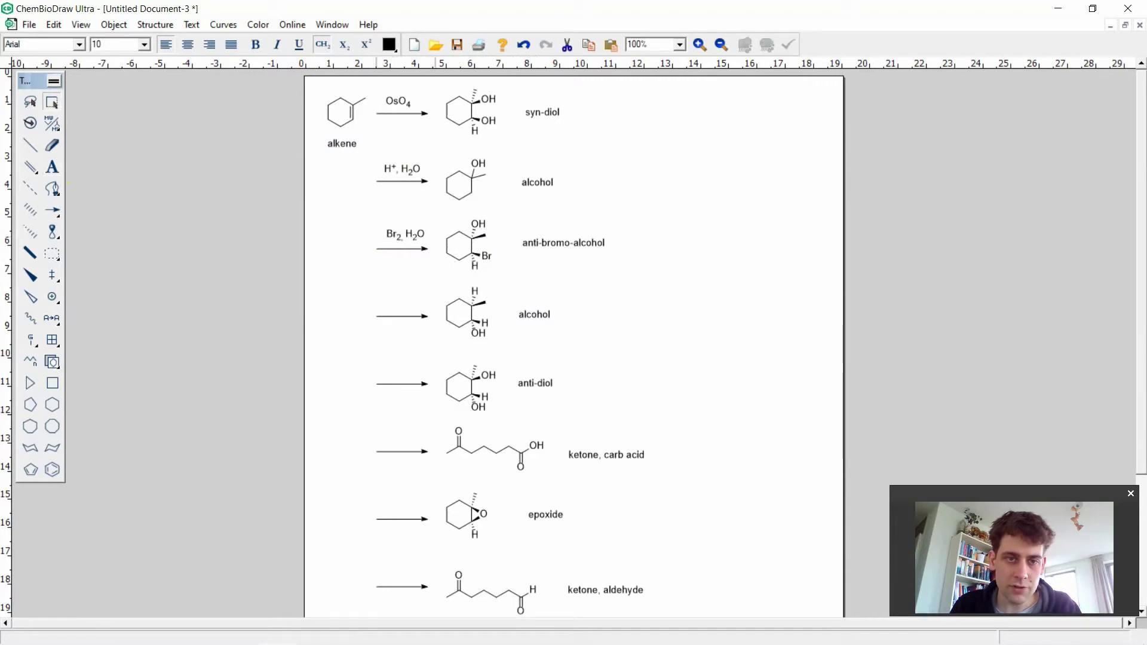
pyautogui.press('Left')
pyautogui.press('Left')
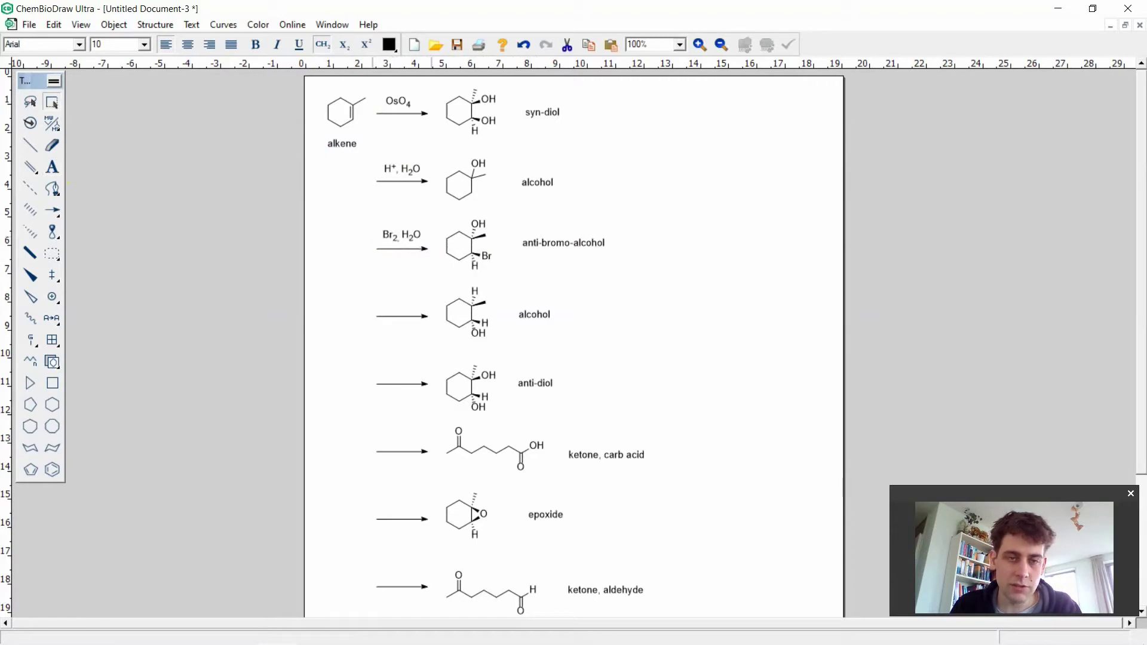
pyautogui.click(396, 237)
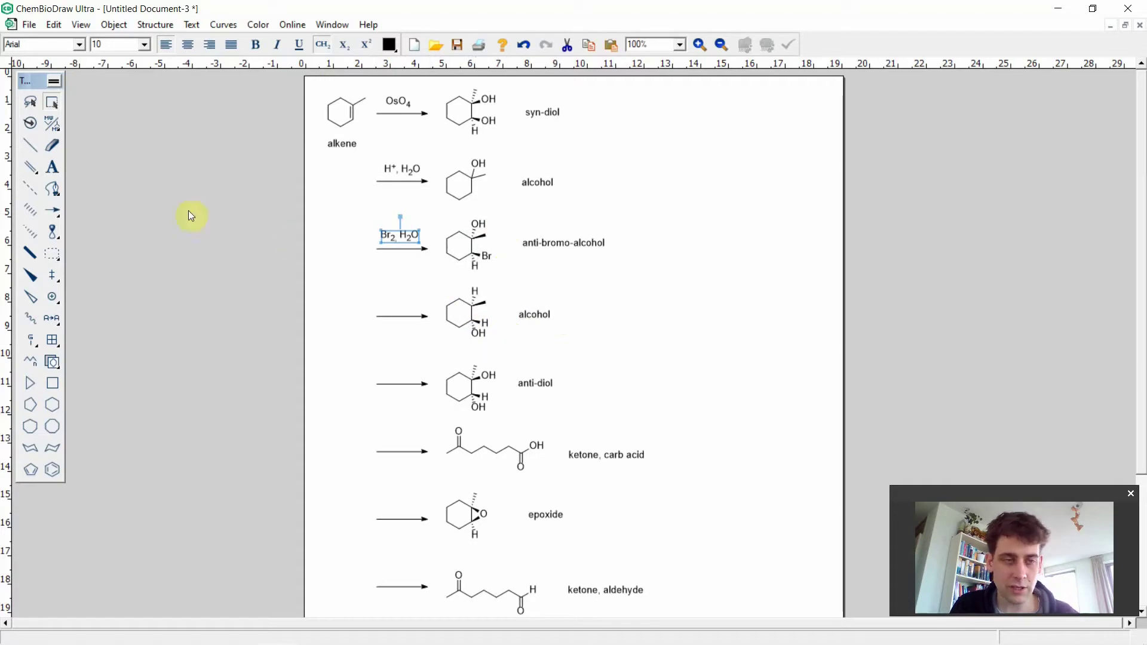
# - Add '1. BH₃ 2. H₂O₂, OH⁻' in Formula style and slide it left over the fourth arrow
pyautogui.click(53, 167)
pyautogui.click(385, 299)
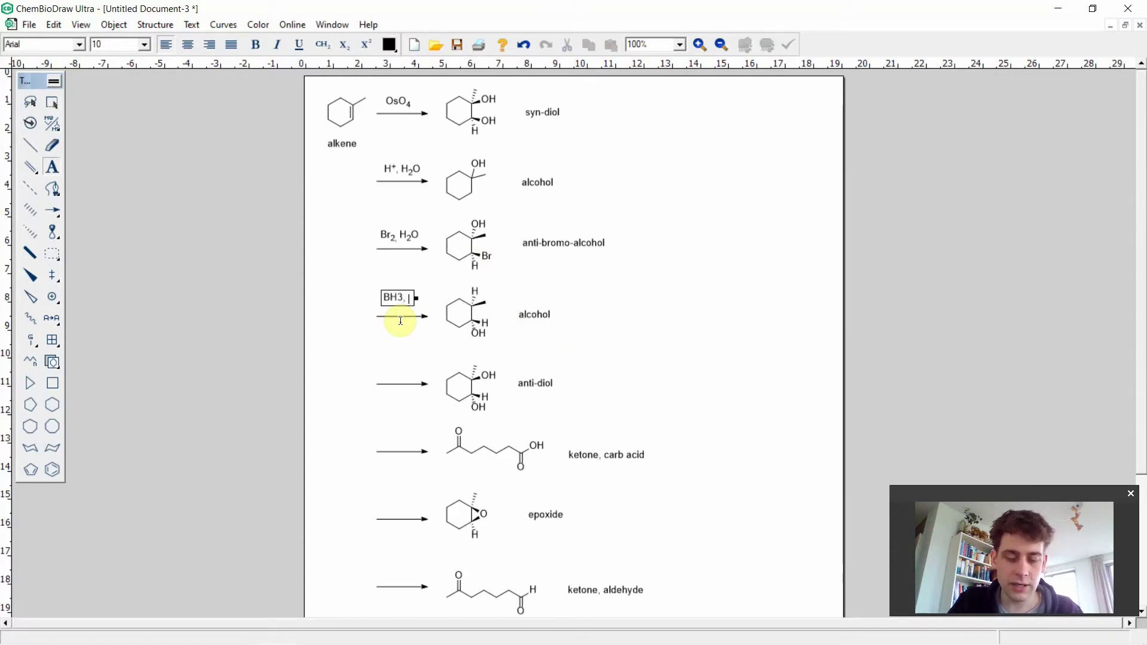
pyautogui.press('BackSpace')
pyautogui.press('BackSpace')
pyautogui.press('BackSpace')
pyautogui.press('BackSpace')
pyautogui.press('BackSpace')
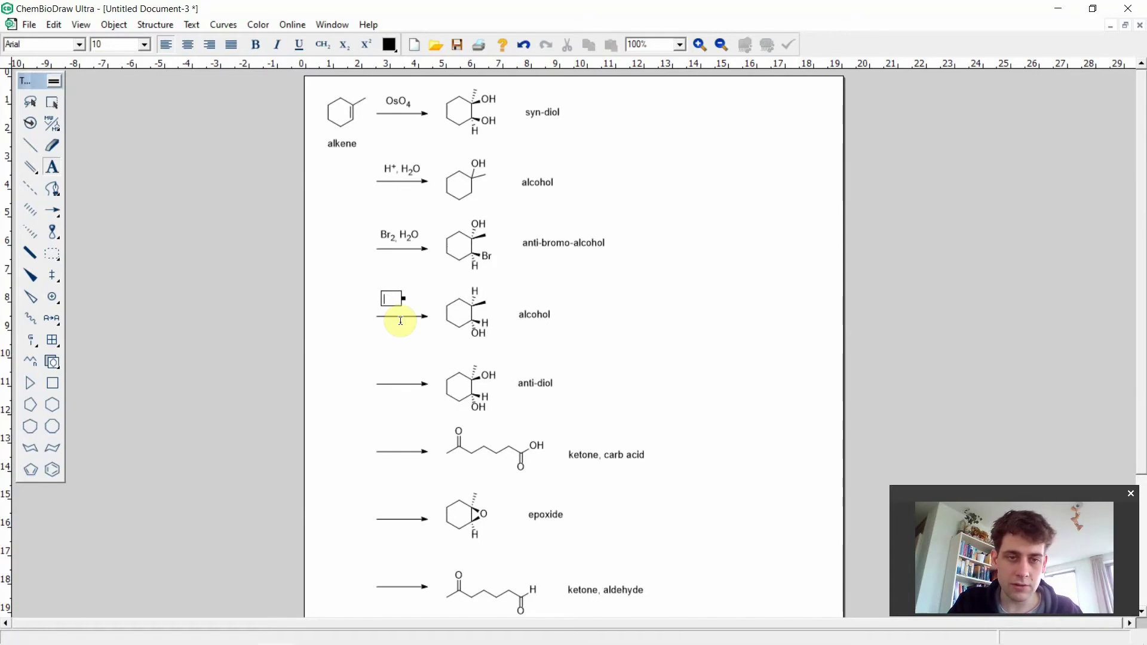
pyautogui.write('1. BH3')
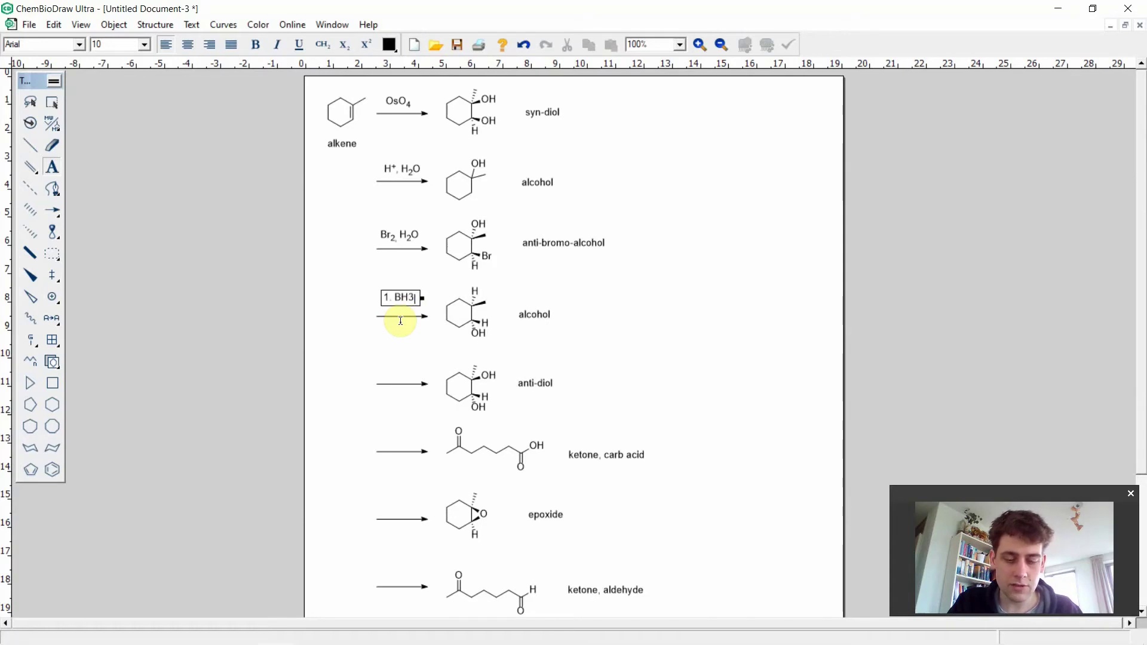
pyautogui.write(' 2')
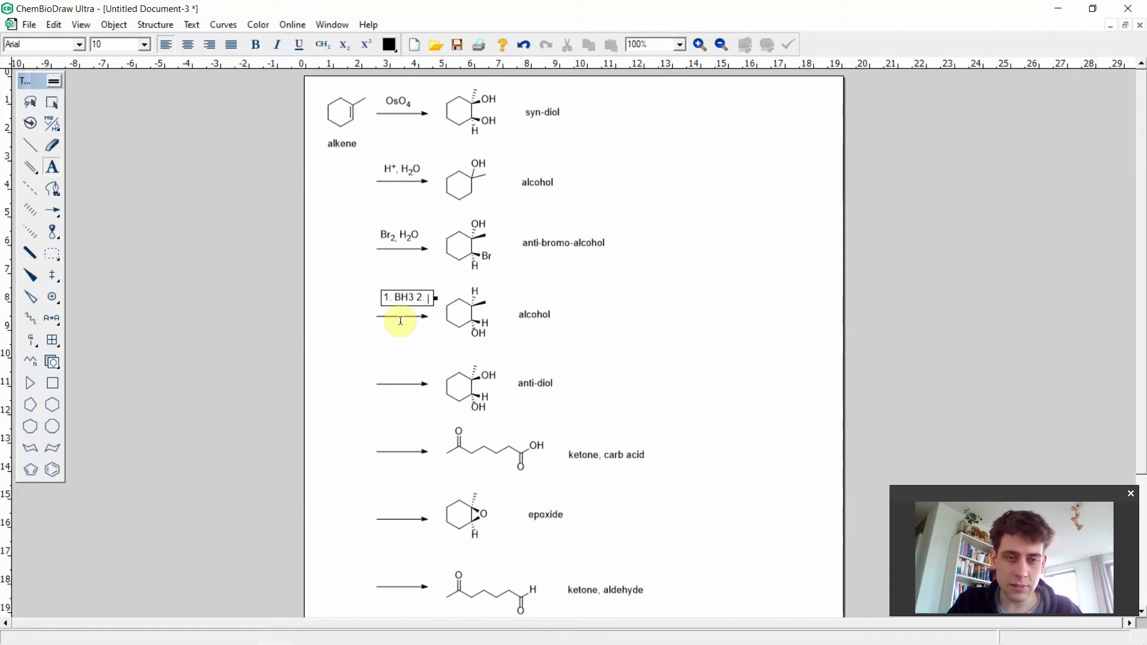
pyautogui.write('. H2O')
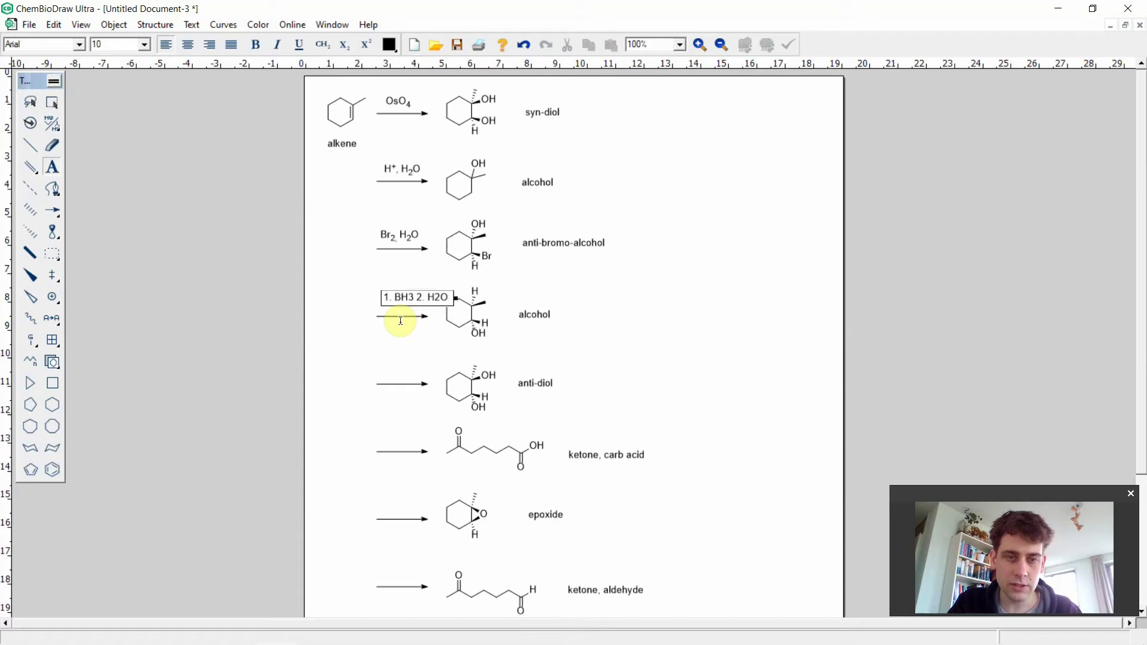
pyautogui.write('2, OH')
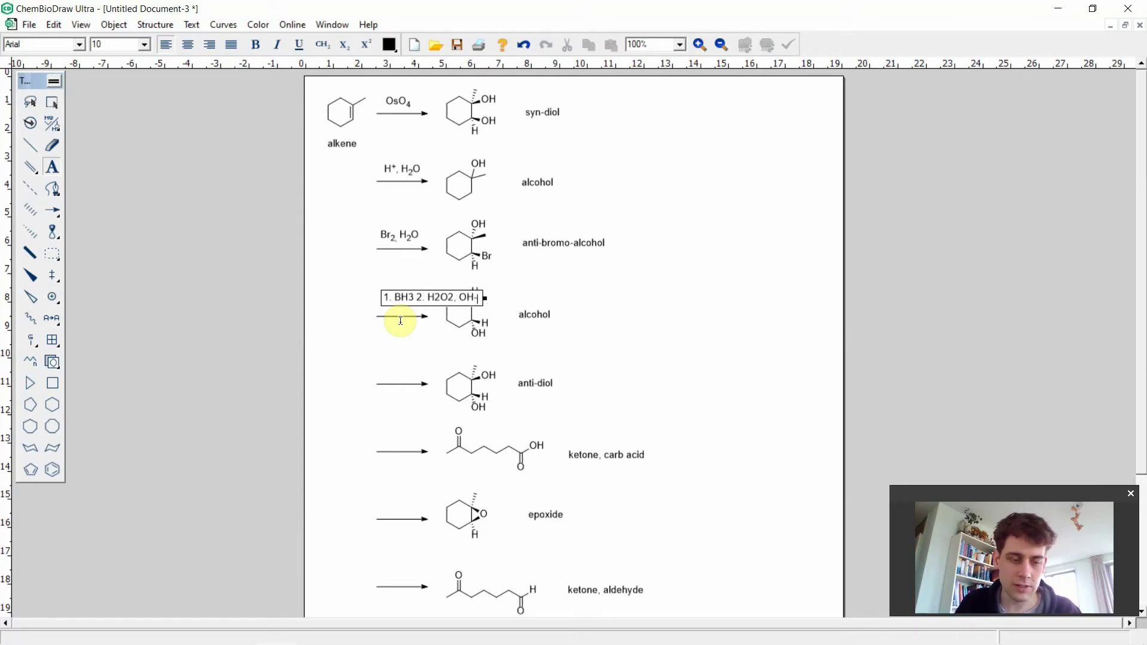
pyautogui.hotkey('ctrl', 'a')
pyautogui.click(323, 45)
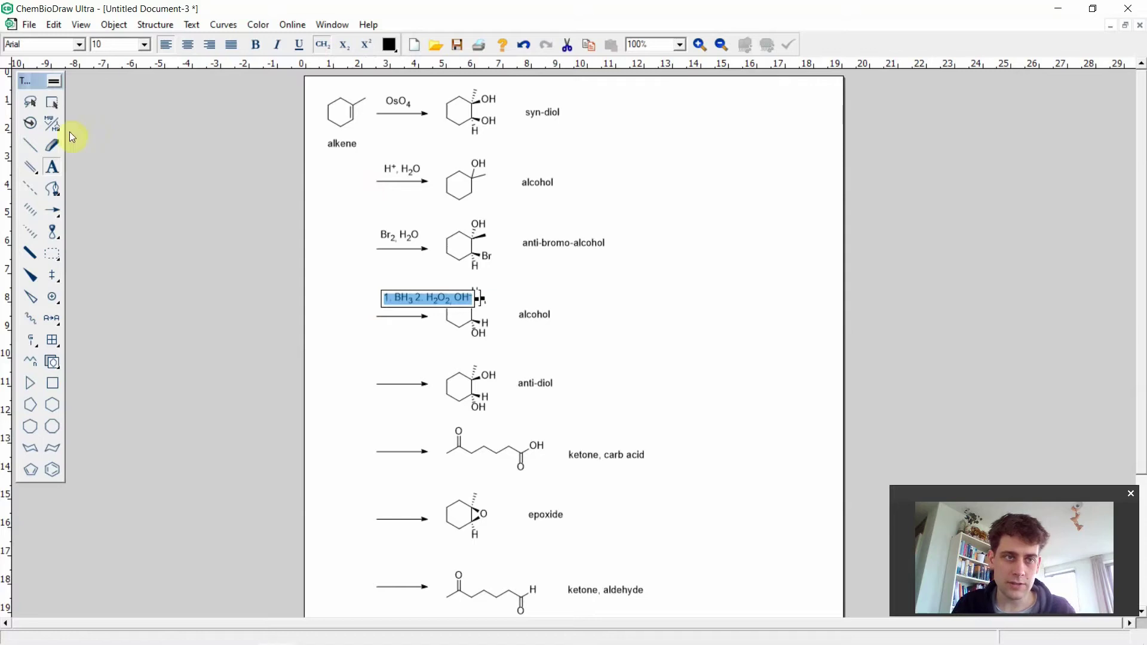
pyautogui.click(52, 102)
pyautogui.moveTo(414, 293); pyautogui.dragTo(386, 296)
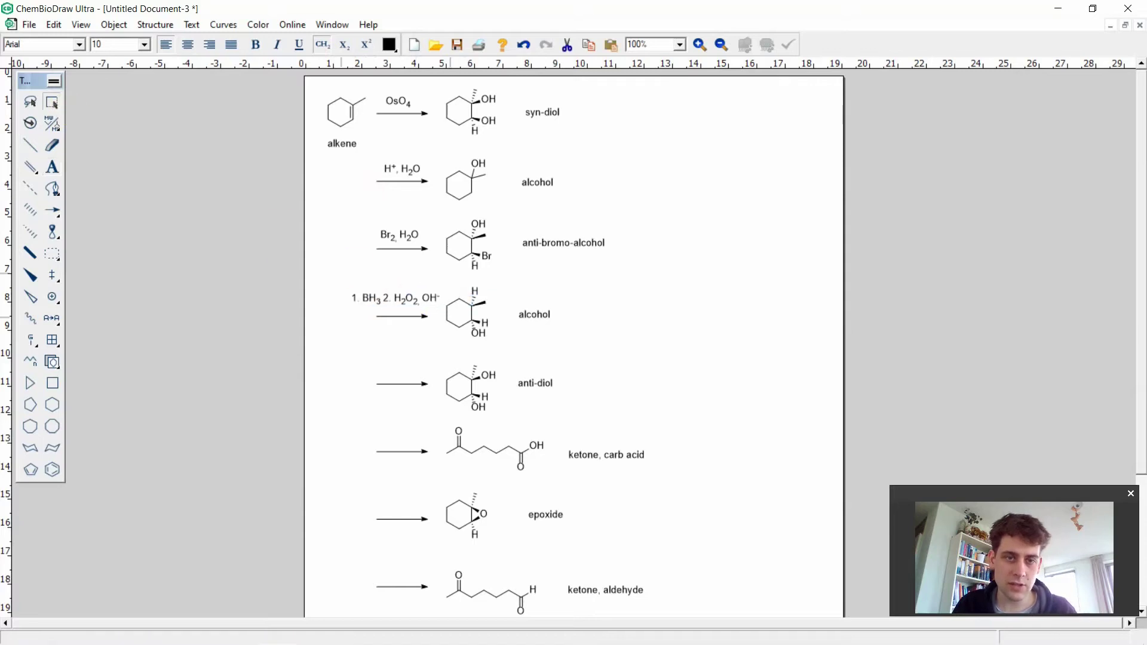